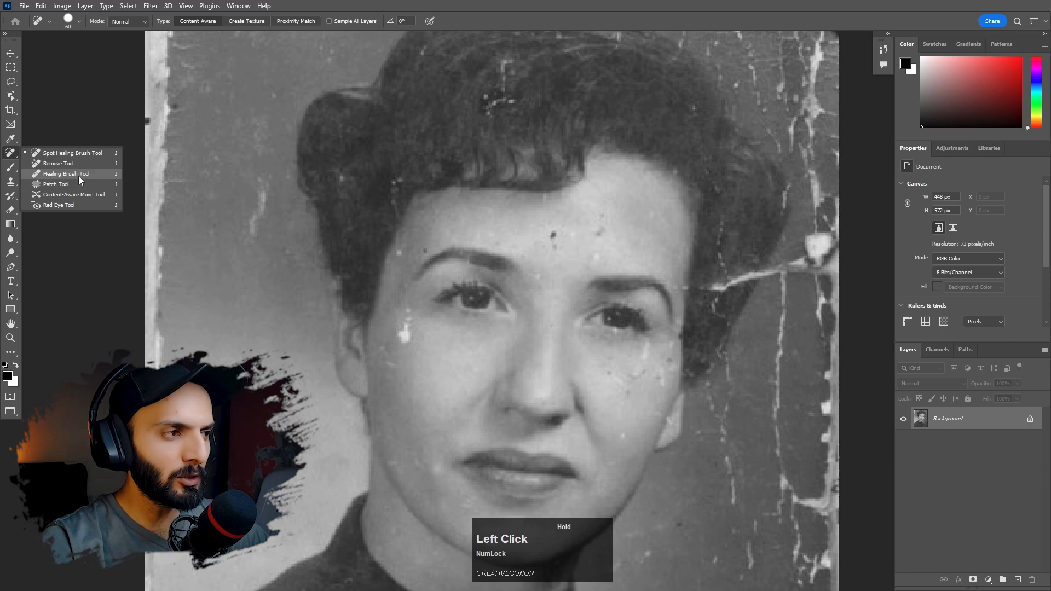
- Activate the Healing Brush with Normal mode and Pattern as its source
left_click(57, 172)
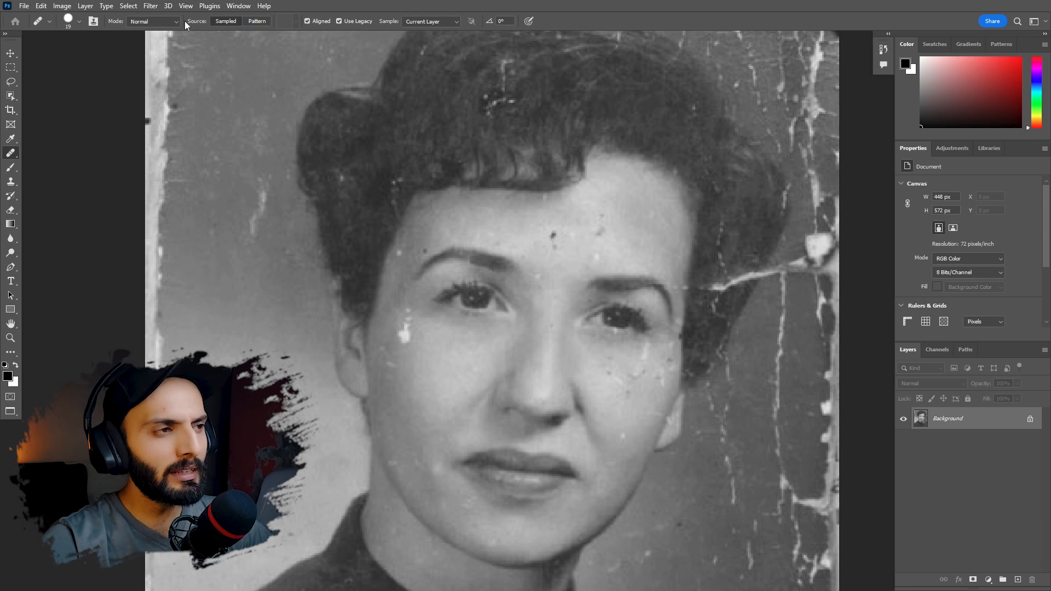
left_click(144, 23)
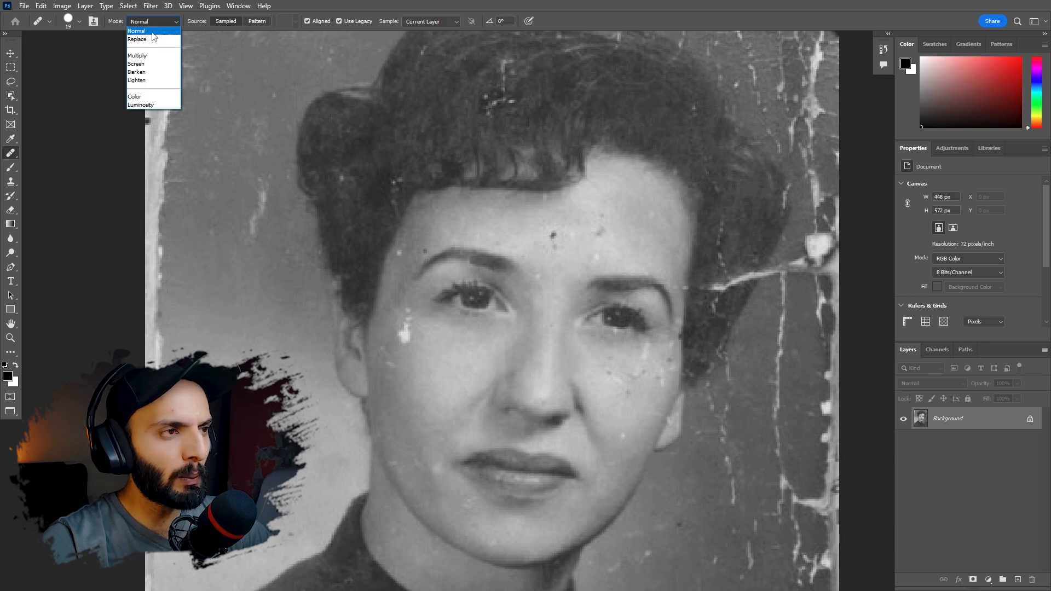
left_click(146, 31)
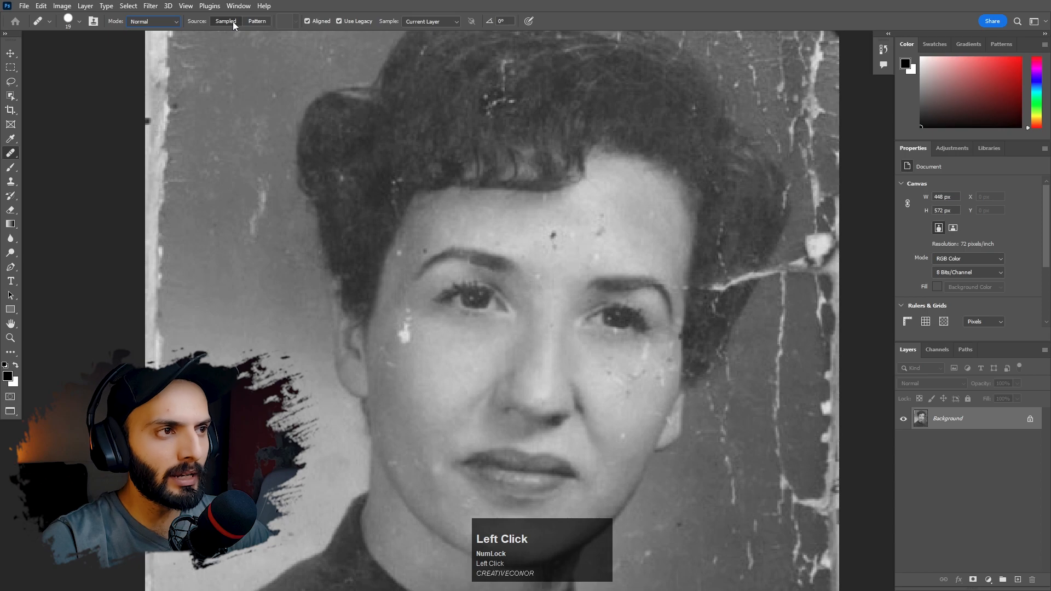
left_click(258, 22)
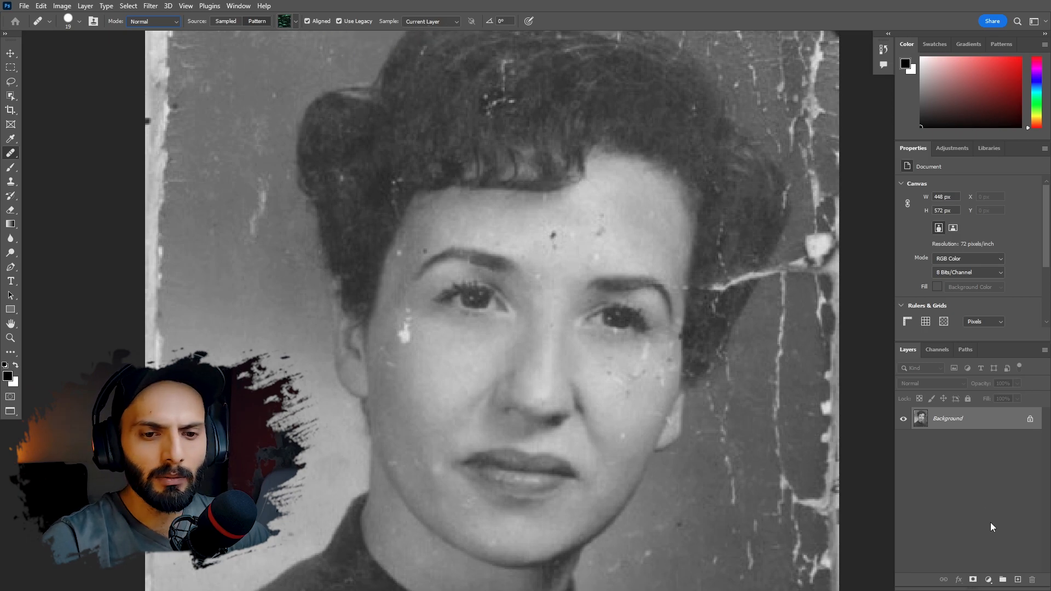
- Create an empty layer and set the Healing Brush to sample all layers with Sampled as its source
left_click(1017, 579)
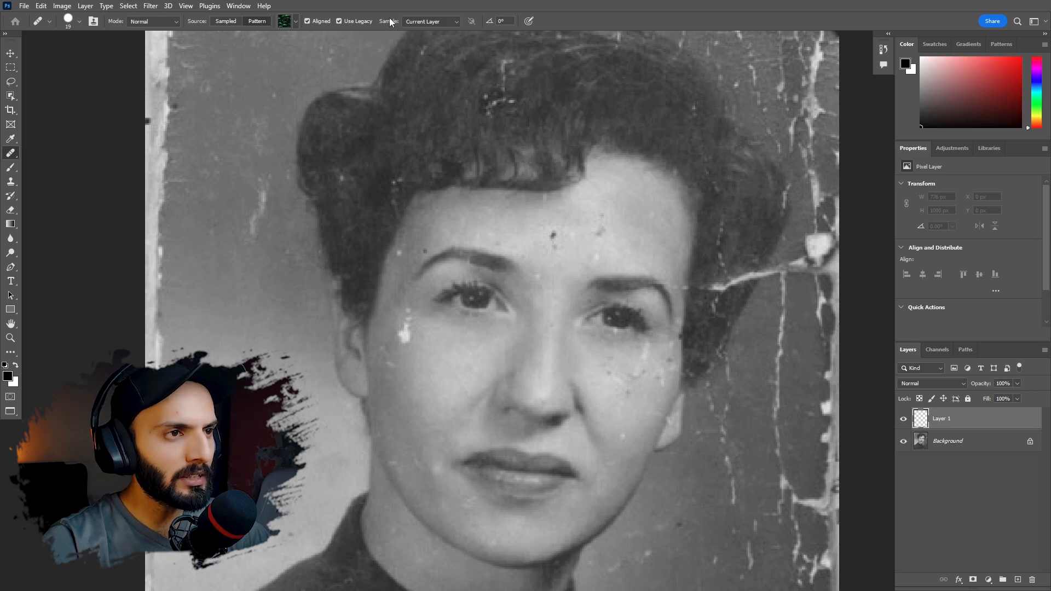
left_click(424, 21)
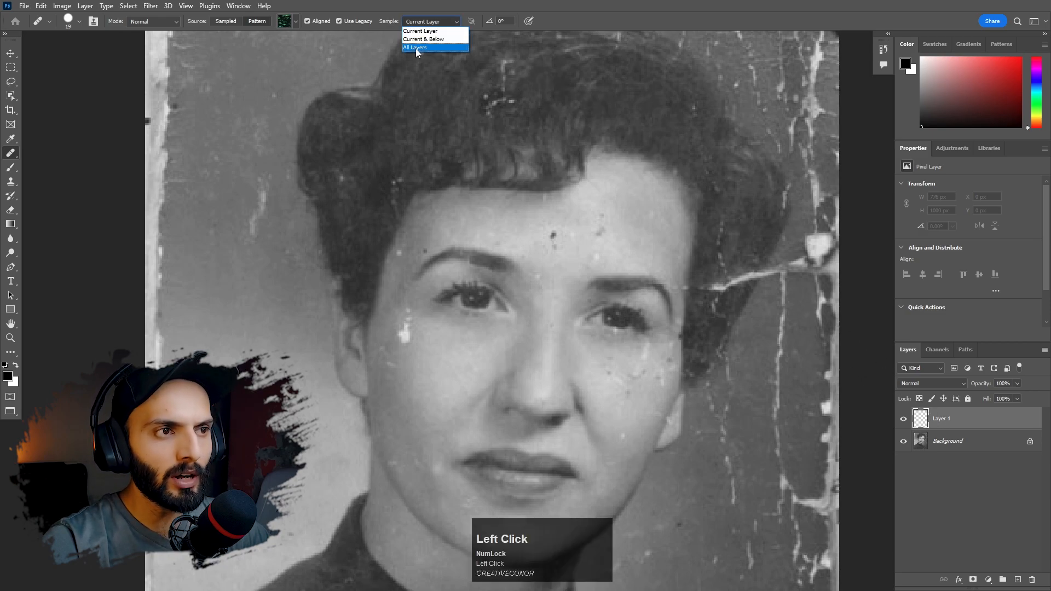
left_click(415, 48)
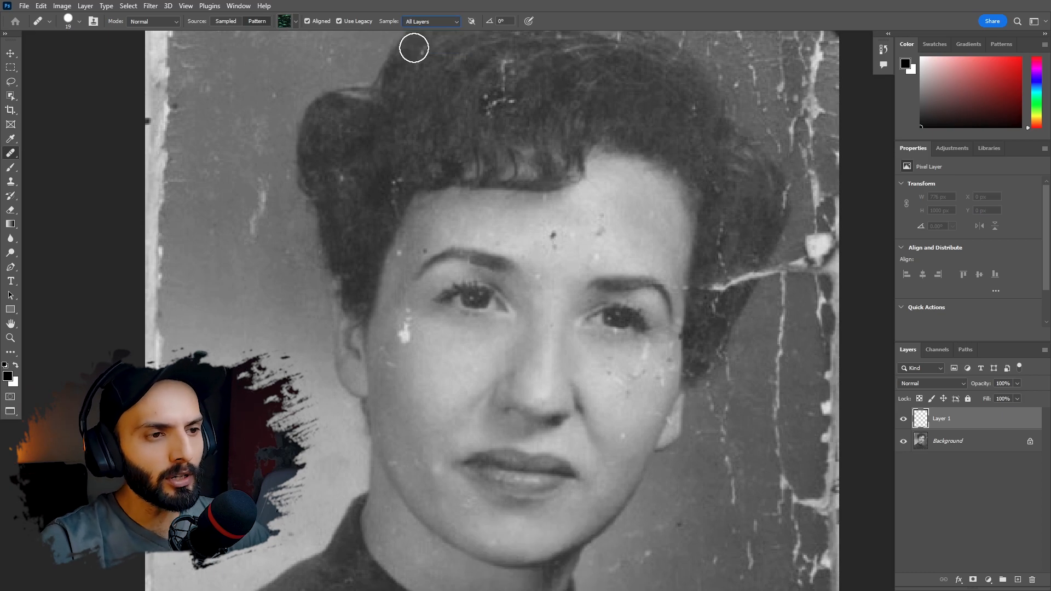
left_click(226, 21)
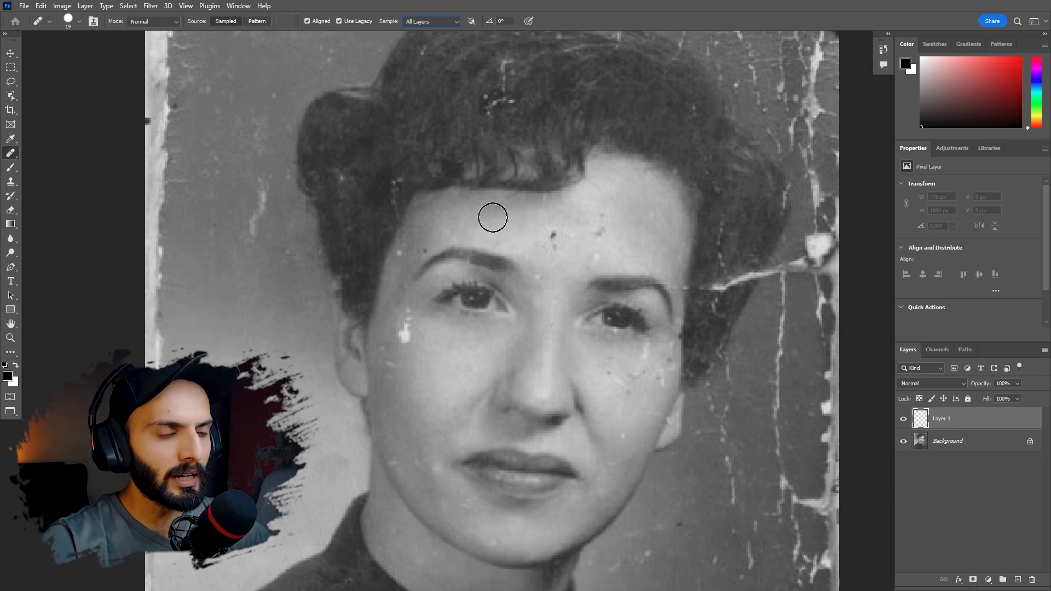
- Set the Healing Brush size to 20 px
right_click(499, 200)
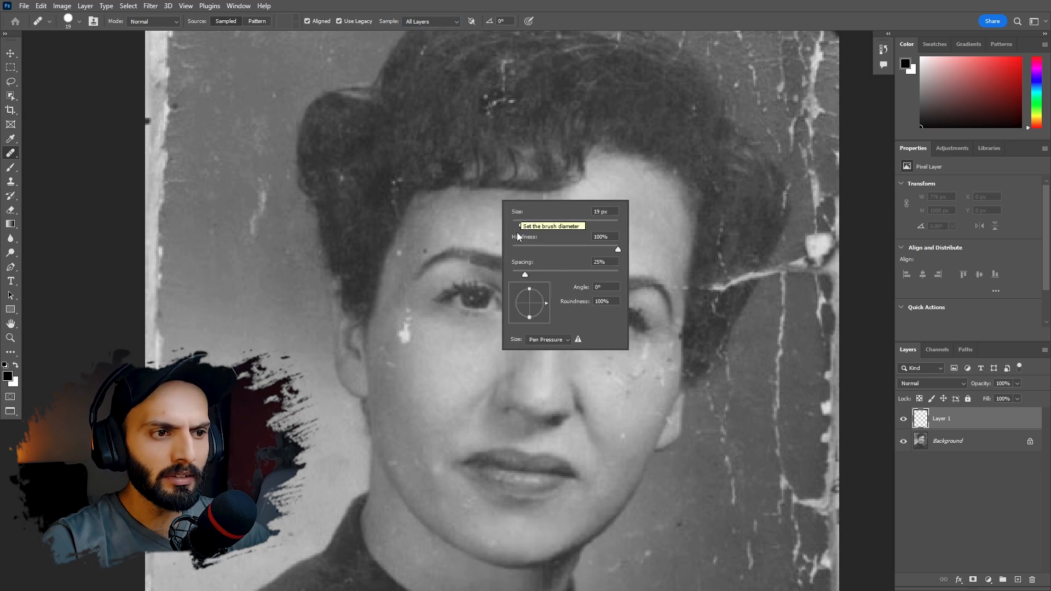
left_click_drag(519, 212, 521, 214)
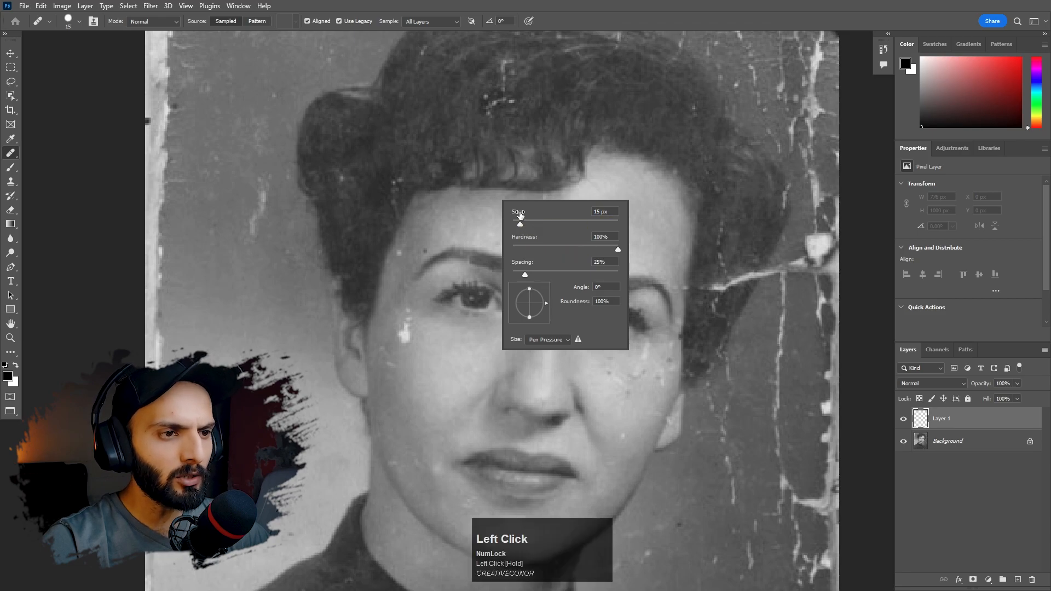
left_click(466, 210)
key("bracketright")
key("bracketleft")
key("bracketright")
key("bracketright")
key("bracketright")
key("bracketleft")
key("bracketleft")
key("bracketleft")
key("bracketleft")
key("bracketright")
key("bracketright")
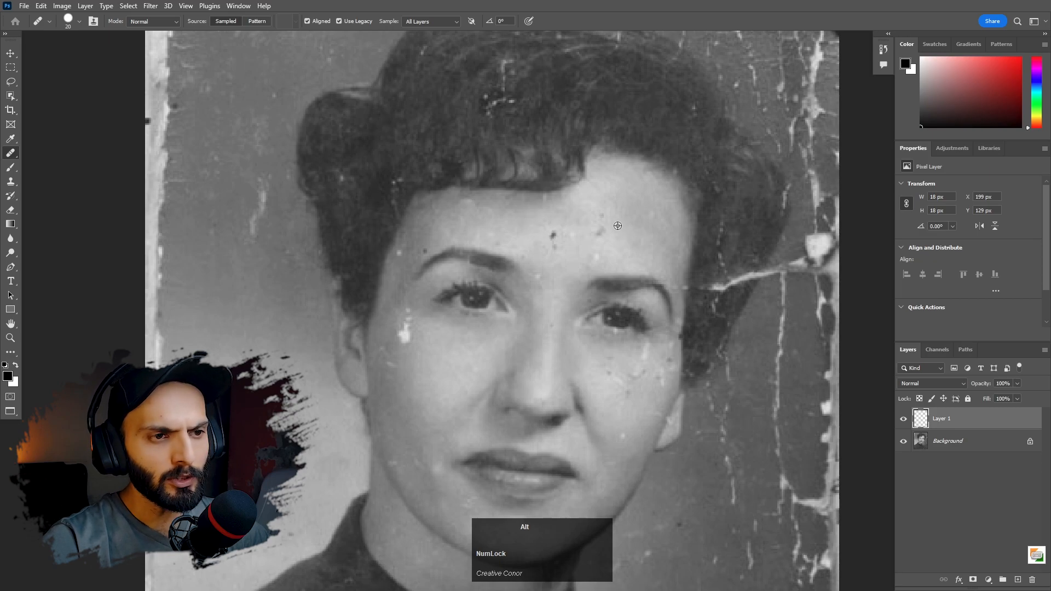
- Heal the dark forehead spots and, with a 10 px brush, the white cheek blemish, sampling clean skin nearby
left_click(632, 204, "alt")
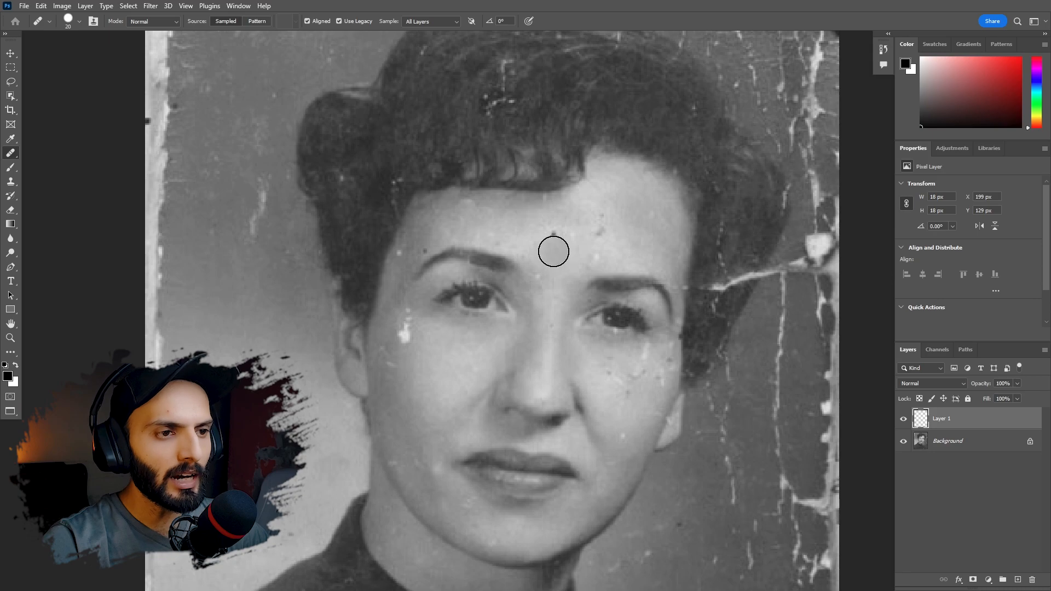
mouse_move(551, 240)
left_mouse_down()
mouse_move(555, 251)
mouse_move(553, 239)
mouse_move(583, 247)
mouse_move(601, 222)
left_mouse_up()
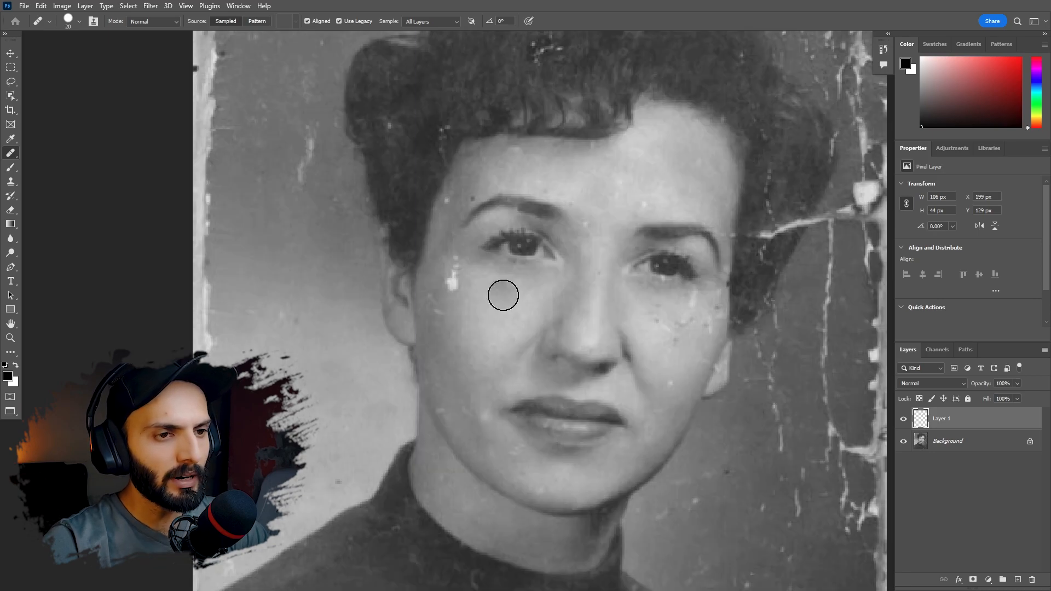
key("[")
key("[")
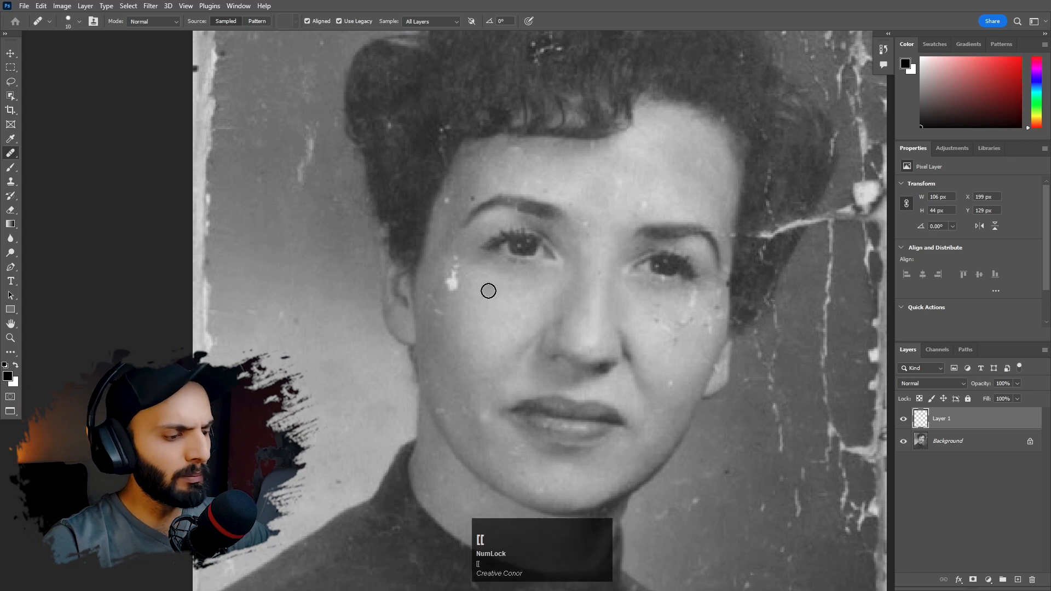
left_click(454, 310, "alt")
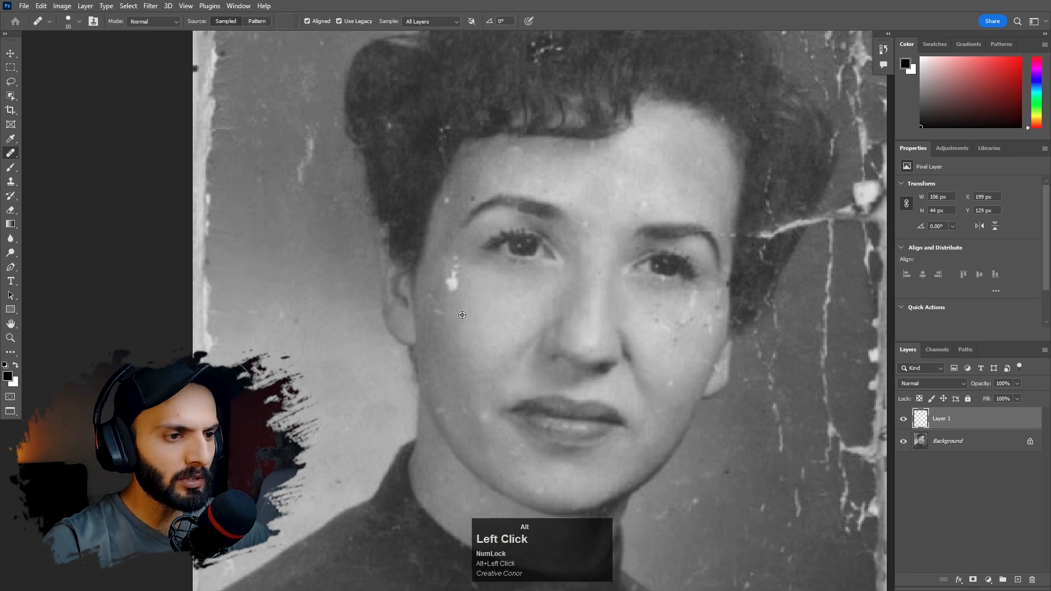
left_click_drag(462, 312, 458, 253)
- Heal the spots and scratches on the other cheek below the eye, sampling clean skin beside the nose
left_click_drag(640, 372, 613, 350)
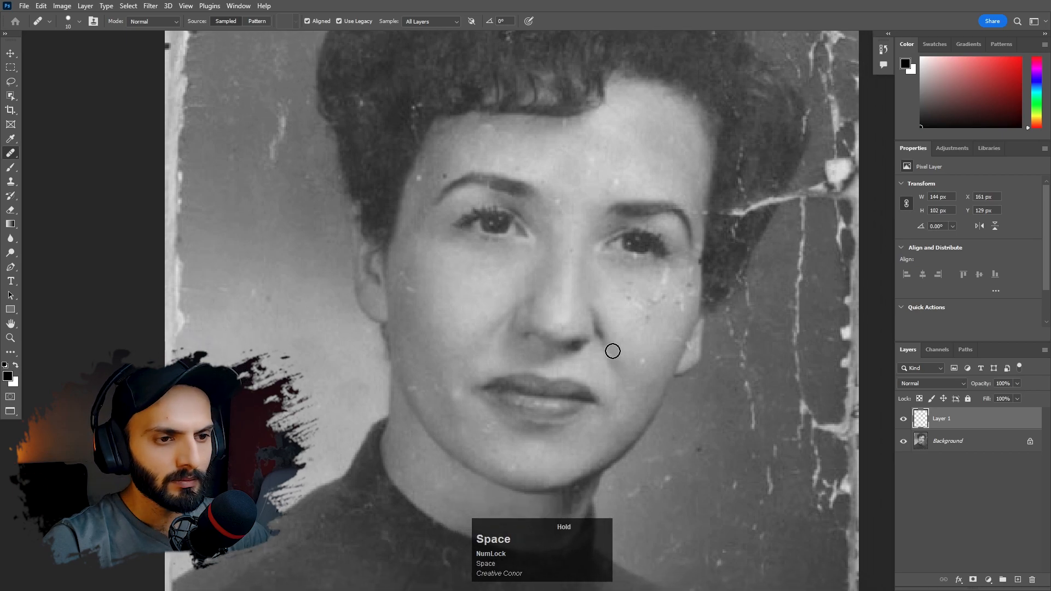
left_click(629, 341, "alt")
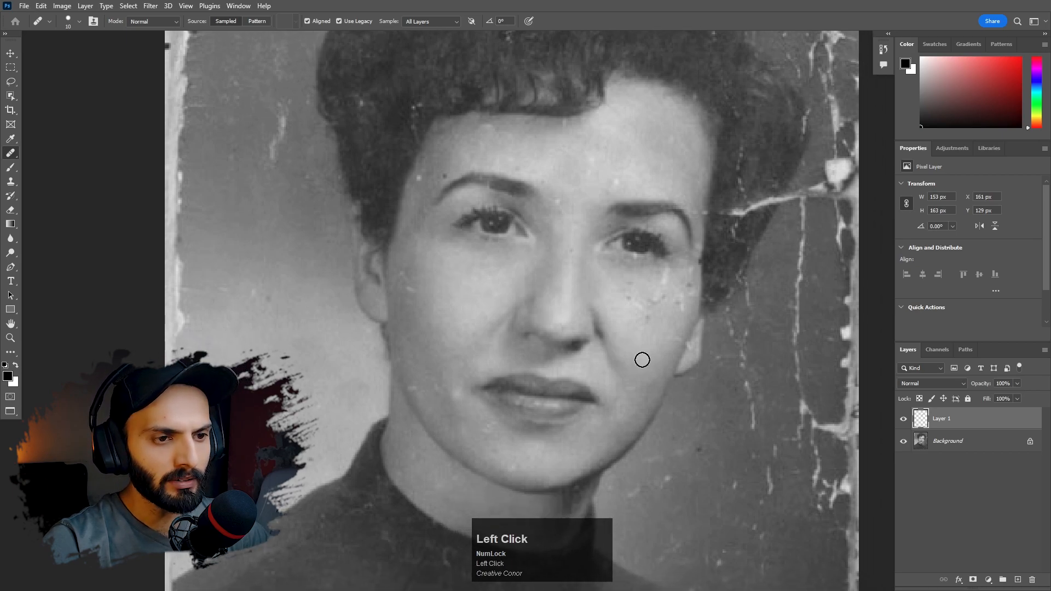
left_click(646, 322)
left_click(640, 332, "alt")
mouse_move(660, 308)
left_mouse_down()
mouse_move(669, 298)
mouse_move(679, 305)
mouse_move(663, 279)
left_mouse_up()
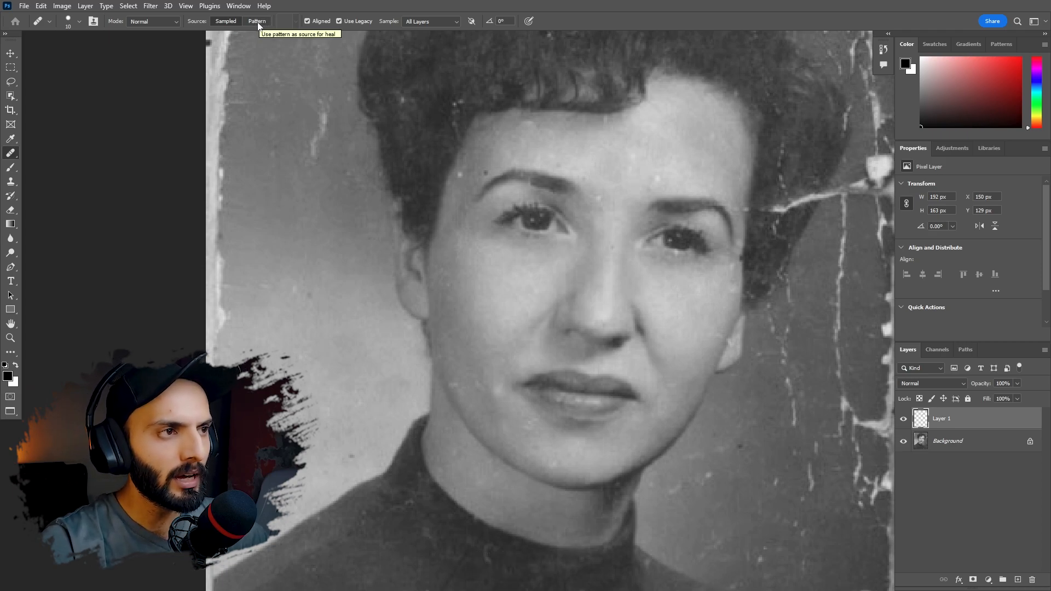
- Try healing across the cheek and background with a 35 px brush using the Pattern source, return to Sampled and undo the stroke
left_click(257, 22)
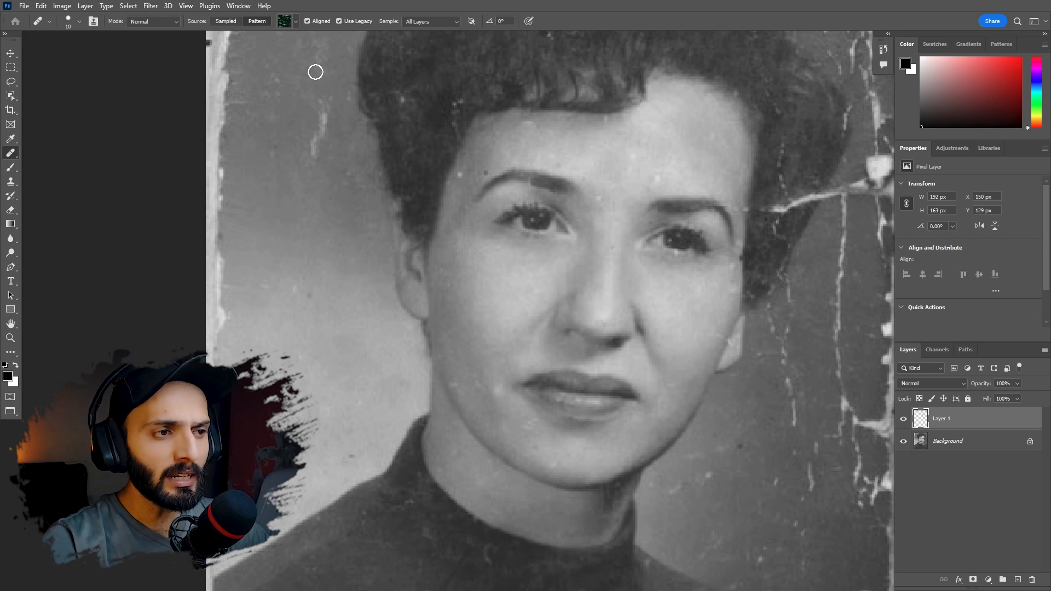
key("alt")
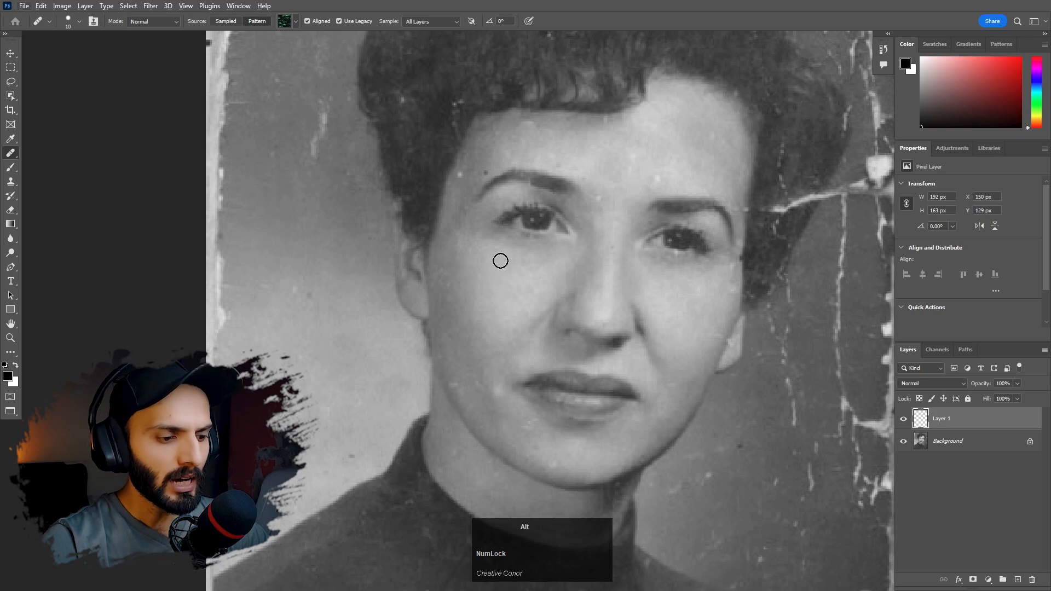
key("bracketright")
key("bracketright")
key("bracketright")
key("bracketright")
key("bracketright")
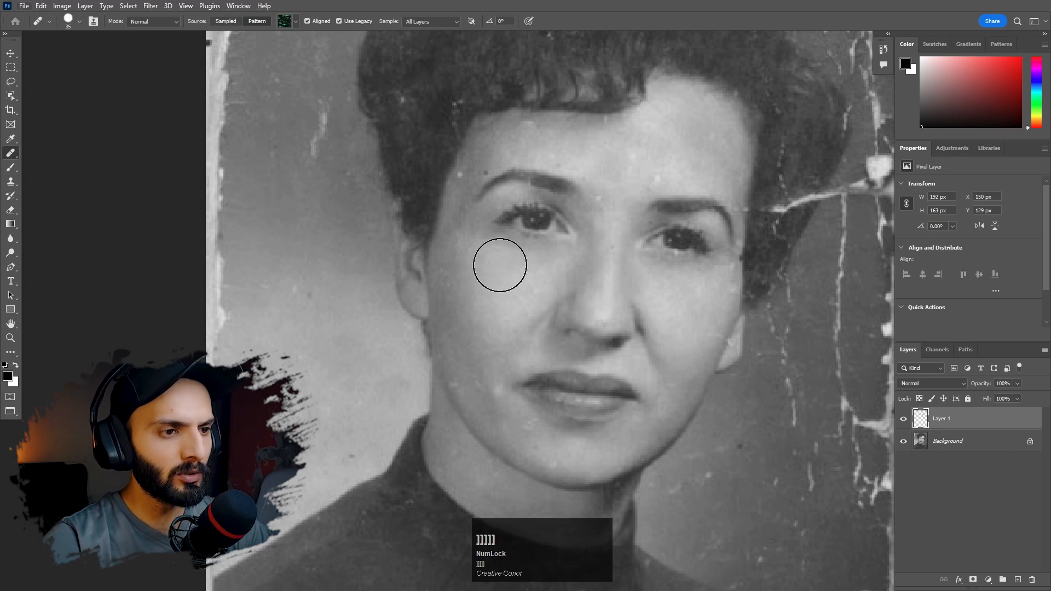
mouse_move(472, 214)
left_mouse_down()
mouse_move(538, 266)
mouse_move(438, 352)
mouse_move(389, 194)
mouse_move(533, 313)
mouse_move(382, 236)
mouse_move(461, 297)
mouse_move(459, 232)
mouse_move(442, 298)
mouse_move(456, 246)
mouse_move(374, 203)
mouse_move(302, 310)
mouse_move(487, 353)
mouse_move(424, 376)
mouse_move(327, 281)
mouse_move(375, 354)
mouse_move(498, 294)
mouse_move(448, 336)
mouse_move(342, 308)
mouse_move(302, 263)
mouse_move(305, 236)
mouse_move(354, 197)
mouse_move(404, 237)
mouse_move(354, 208)
mouse_move(423, 186)
mouse_move(460, 244)
left_mouse_up()
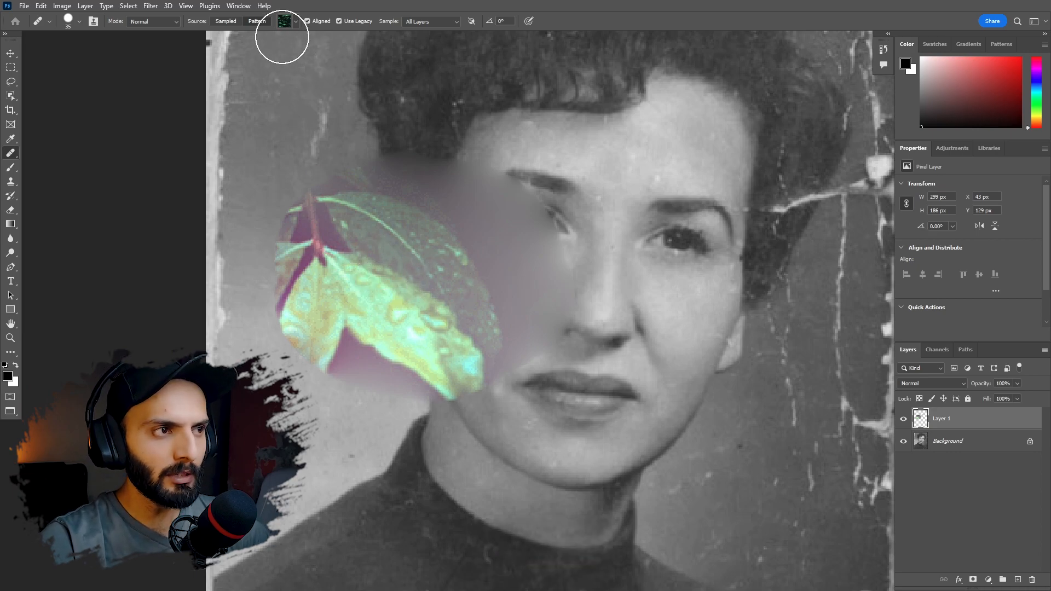
left_click(226, 22)
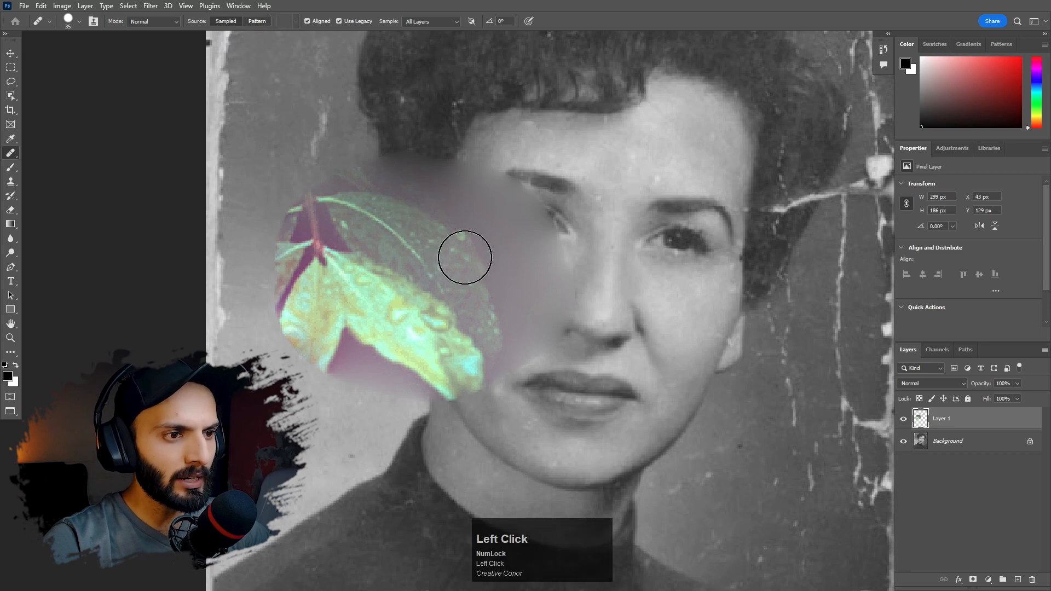
key("ctrl+z")
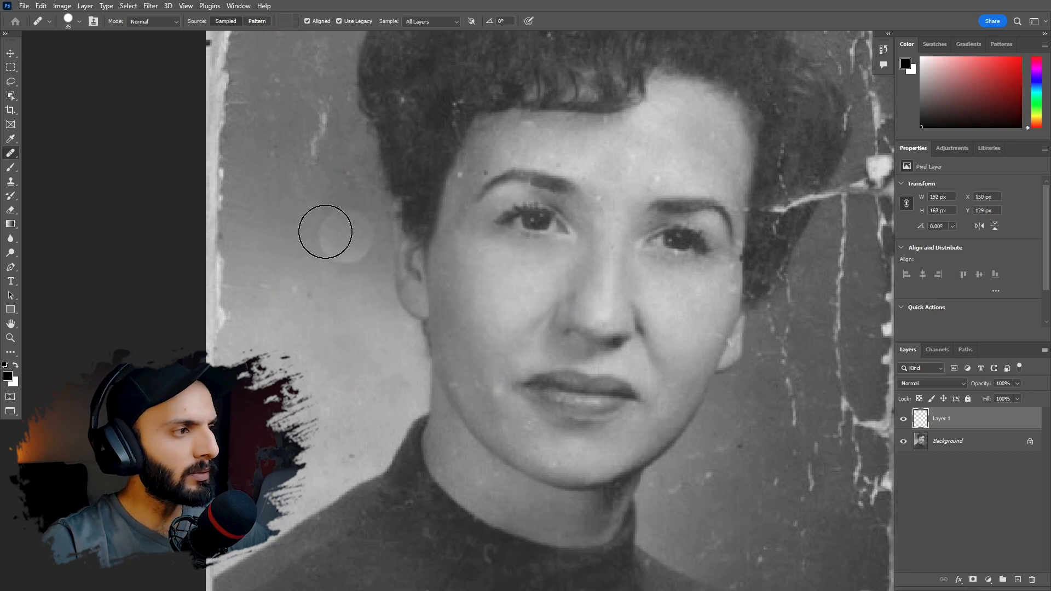
- Switch to the Spot Healing Brush with the Content-Aware type and sampling from all layers
left_click(9, 153)
left_click_drag(10, 153, 67, 152)
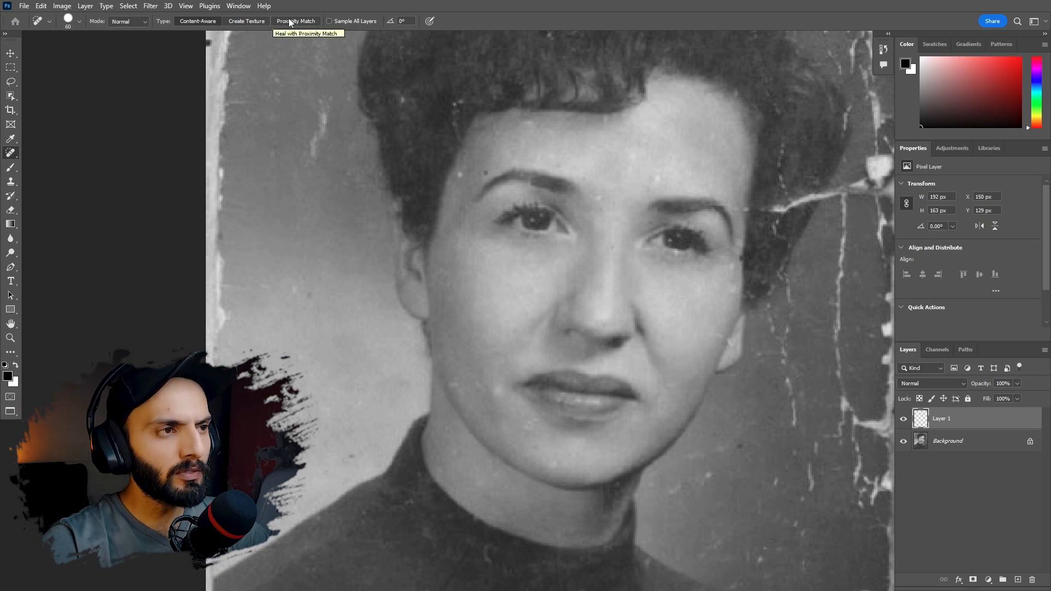
left_click(211, 22)
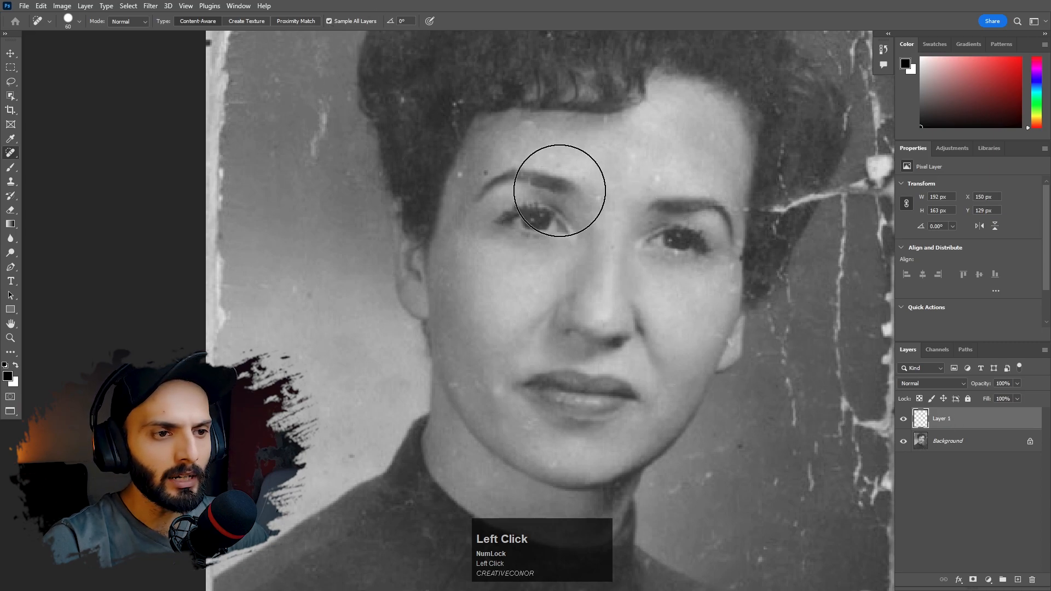
- Set the Spot Healing Brush size to 35 px
left_click_drag(614, 199, 595, 179, "alt")
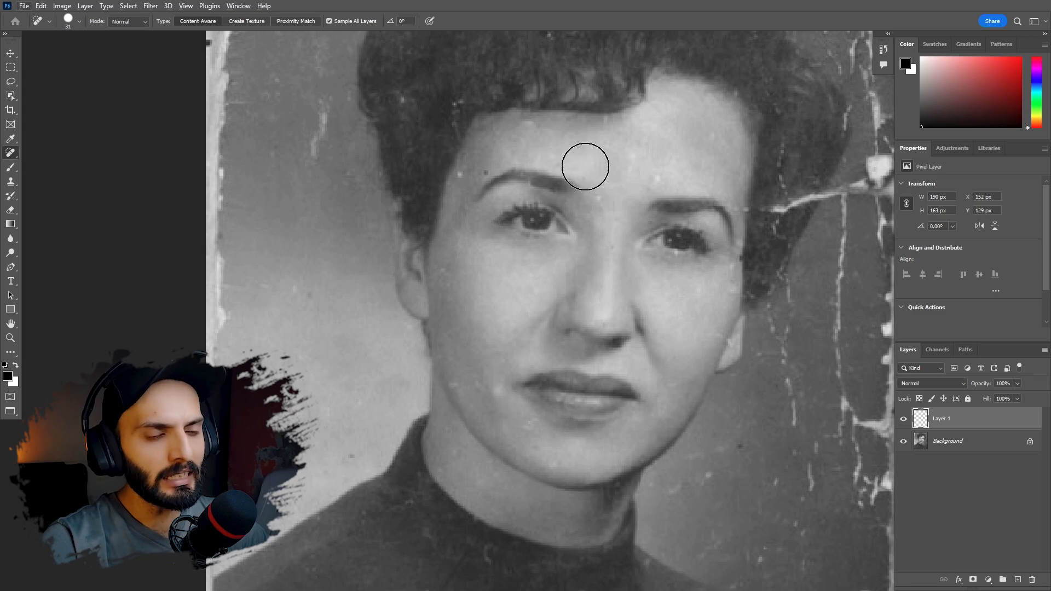
right_click(524, 165)
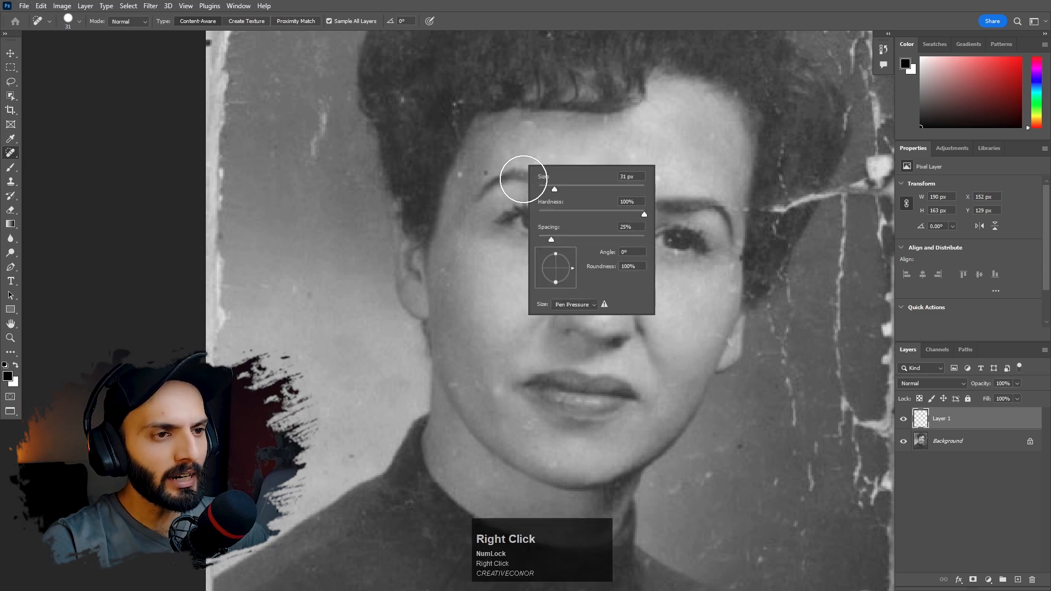
mouse_move(550, 189)
left_mouse_down()
mouse_move(569, 193)
mouse_move(557, 191)
left_mouse_up()
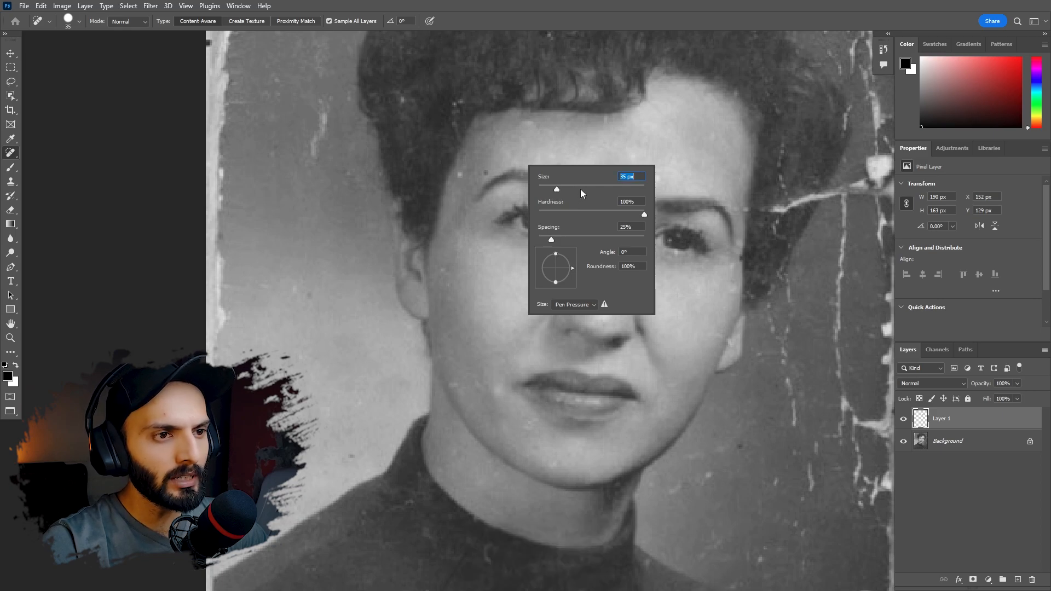
key("Return")
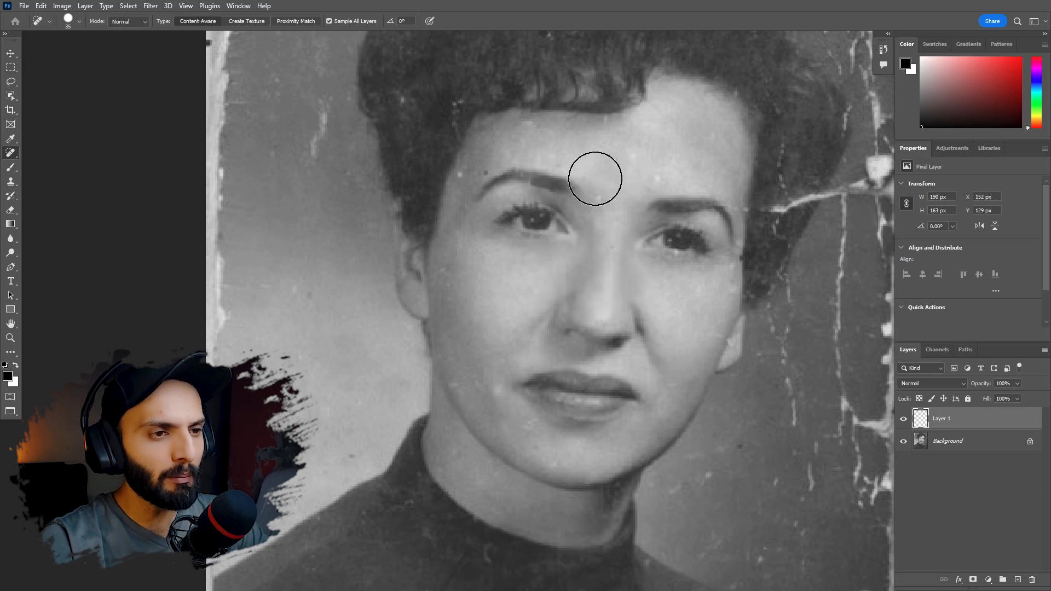
- Shrink and enlarge the brush in increments, ending at 39 px
key("bracketleft")
key("bracketleft")
key("bracketleft")
key("bracketright")
key("bracketright")
key("bracketright")
key("bracketright")
key("bracketright")
key("bracketleft")
key("bracketleft")
key("bracketleft")
key("bracketright")
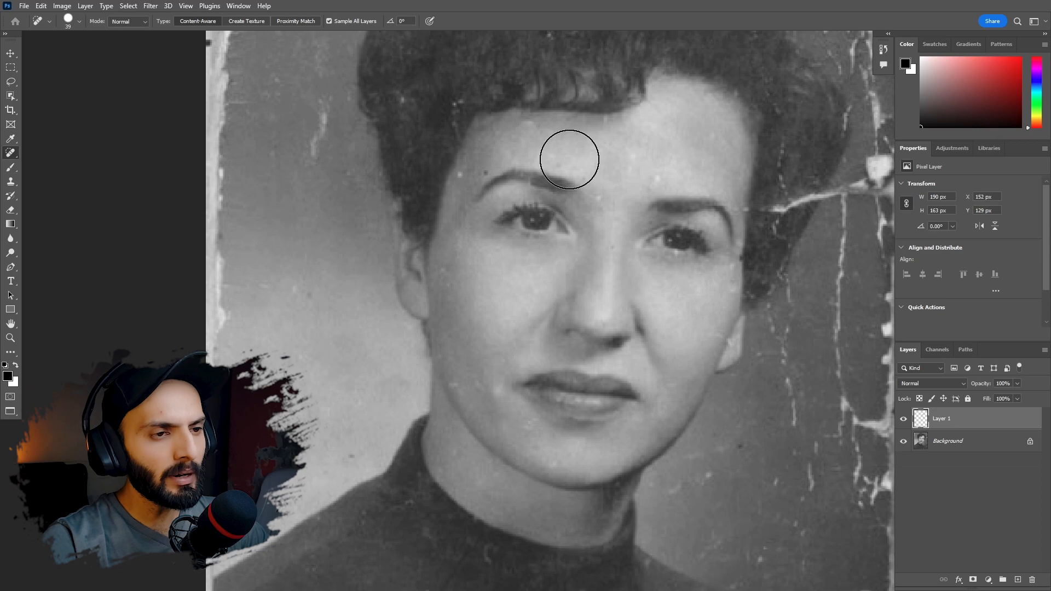
- Reduce the brush to 10 px and heal the remaining spots beside the eyebrow, on the cheek and near the mouth
key("alt")
right_click(569, 159)
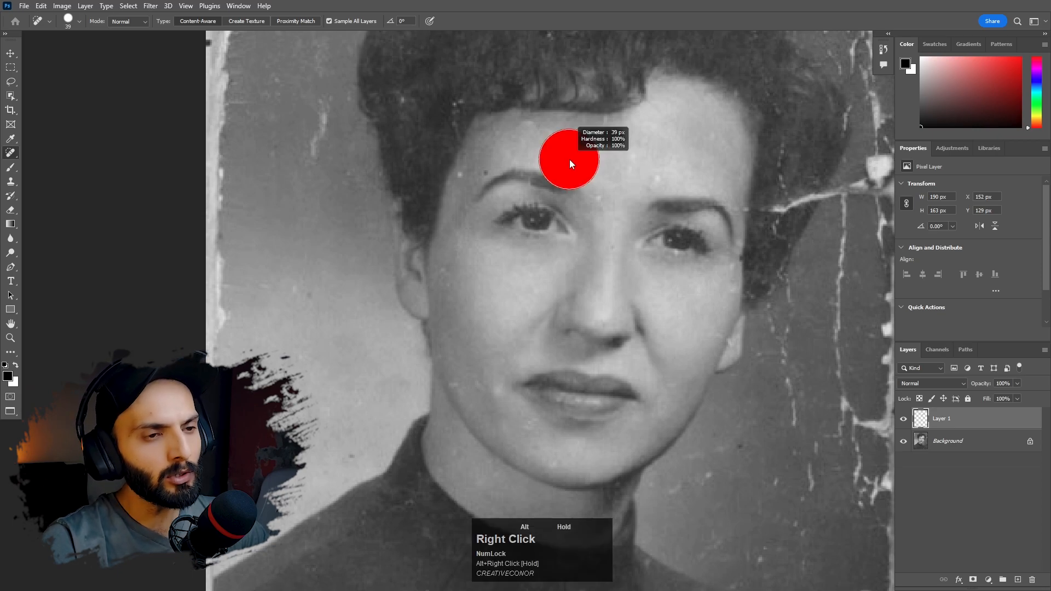
mouse_move(569, 159)
left_mouse_down()
mouse_move(601, 157)
mouse_move(564, 159)
left_mouse_up()
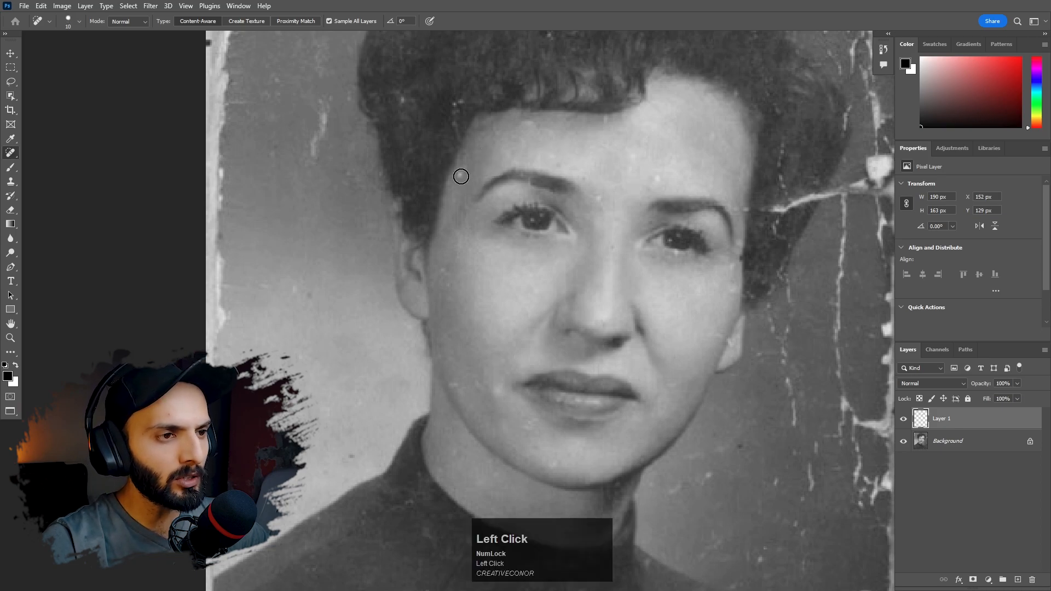
left_click_drag(445, 279, 445, 266)
left_click_drag(506, 398, 456, 385)
- Heal the vertical white scratch in the background beside the hair
key("space")
left_click_drag(410, 216, 441, 317)
left_click_drag(355, 279, 358, 199)
- Heal the white specks and scratches in the background along the photo's upper edge, beside the hair
key("space")
left_click_drag(421, 168, 434, 279)
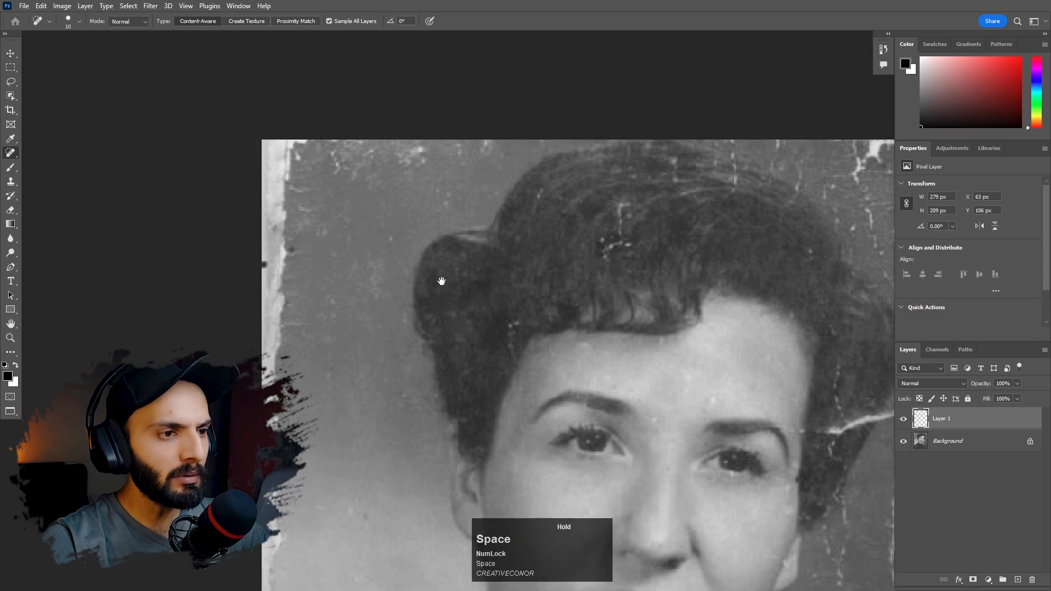
mouse_move(423, 209)
left_mouse_down()
mouse_move(447, 197)
mouse_move(419, 192)
mouse_move(454, 179)
mouse_move(412, 174)
left_mouse_up()
left_click_drag(390, 166, 450, 167)
left_click_drag(436, 163, 387, 160)
left_click_drag(459, 148, 493, 145)
key("ctrl+0")
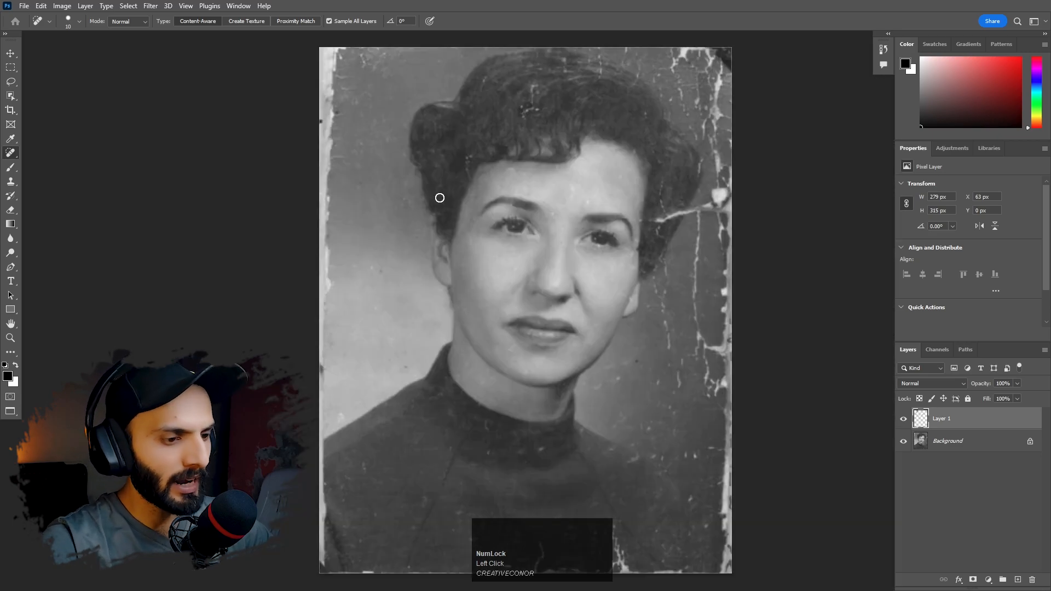
- Enlarge the Spot Healing Brush to 60 px and heal the worn white strip along the photo's left edge
key("bracketright")
key("bracketright")
key("bracketright")
key("bracketright")
key("bracketright")
key("bracketright")
key("bracketright")
key("bracketright")
key("bracketright")
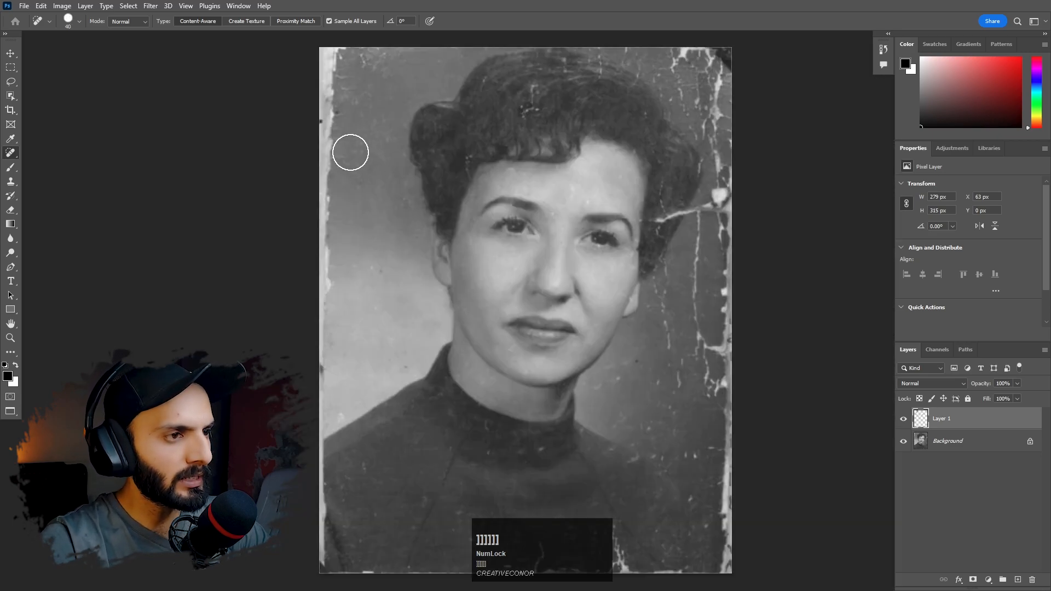
left_click_drag(336, 53, 312, 435)
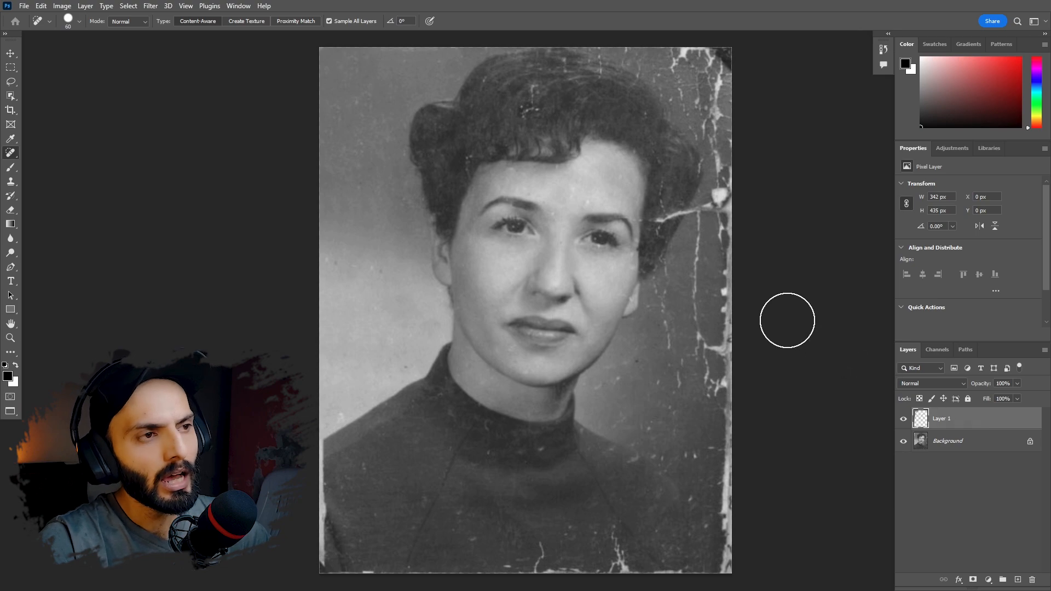
- Turn off Sample All Layers, add a new layer and try healing strokes across the woman's face
left_click(328, 21)
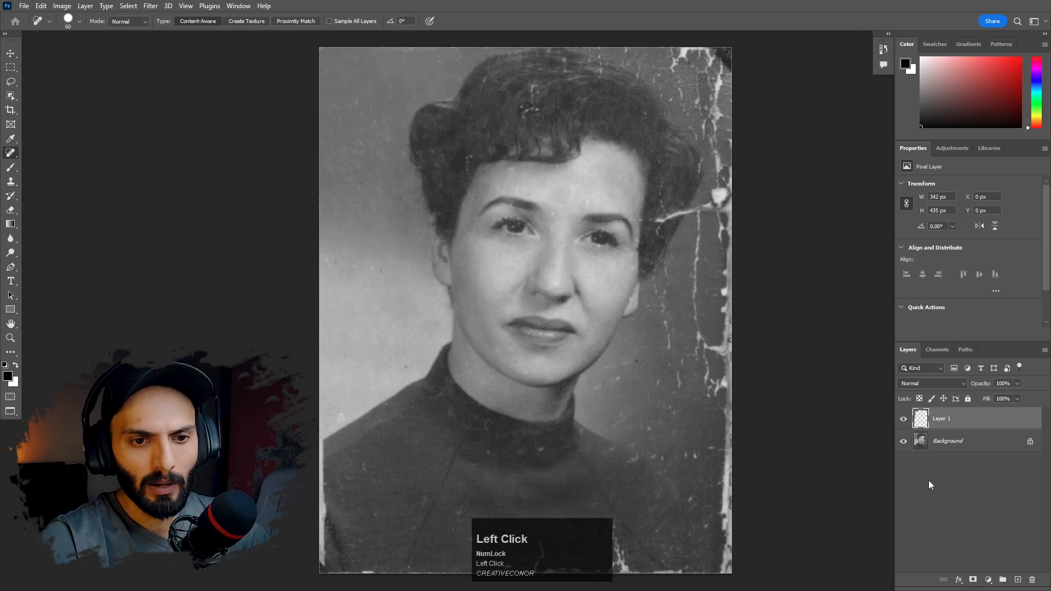
left_click(1018, 579)
left_click_drag(504, 199, 539, 274)
left_click_drag(469, 229, 560, 198)
left_click_drag(529, 285, 492, 221)
mouse_move(571, 225)
left_mouse_down()
mouse_move(579, 231)
mouse_move(517, 303)
left_mouse_up()
left_click_drag(586, 331, 469, 291)
mouse_move(465, 267)
left_mouse_down()
mouse_move(518, 219)
mouse_move(563, 244)
left_mouse_up()
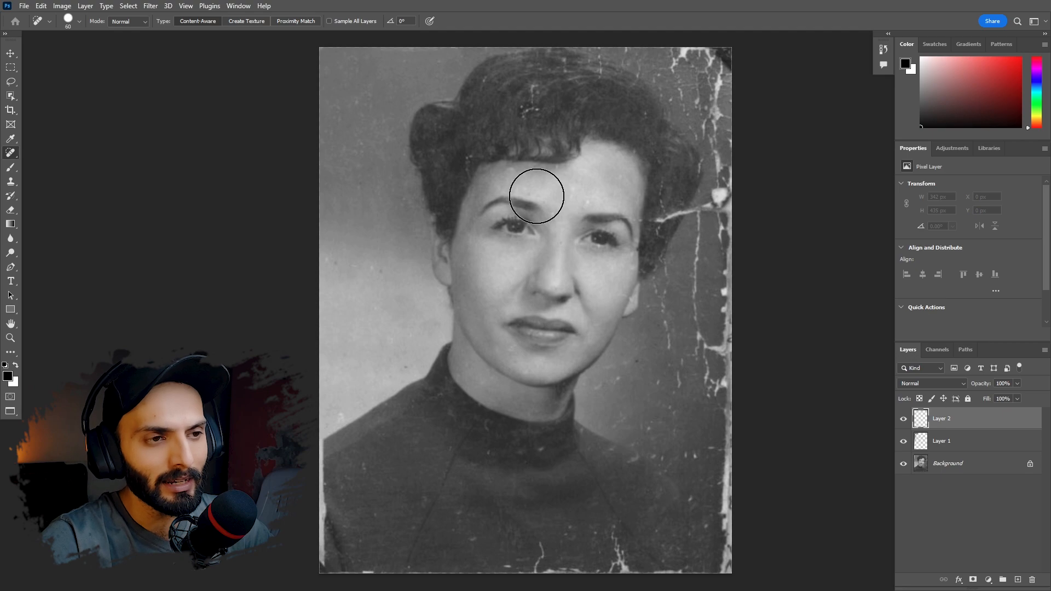
- Turn Sample All Layers back on, reduce the brush to 21 px and heal the damaged spot in the hair above the forehead
left_click(329, 21)
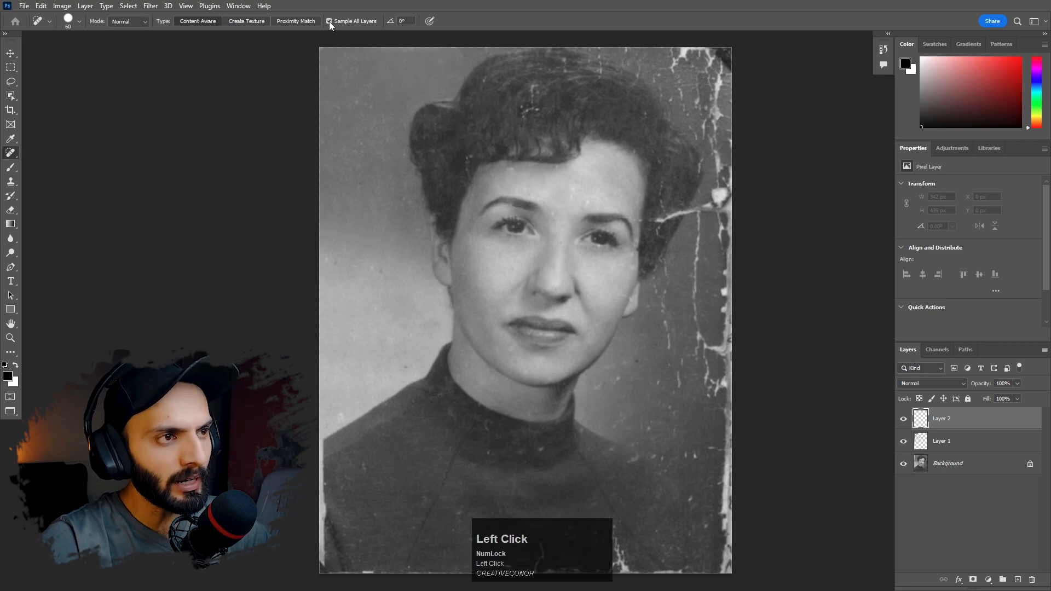
right_click(563, 187, "alt")
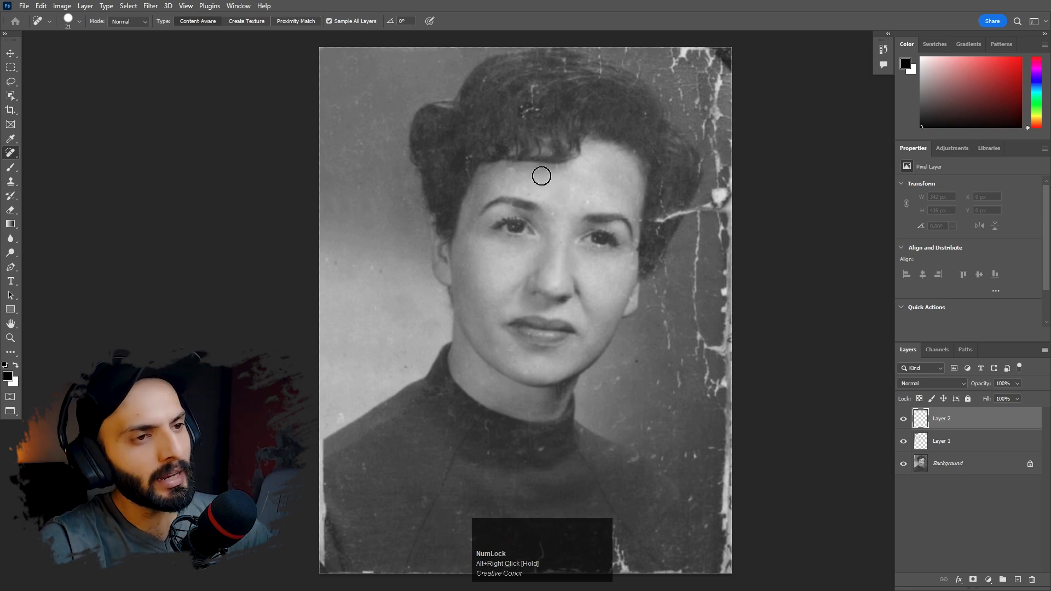
left_click(531, 111)
- Switch to the Patch tool in Normal mode with the Source option
key("v")
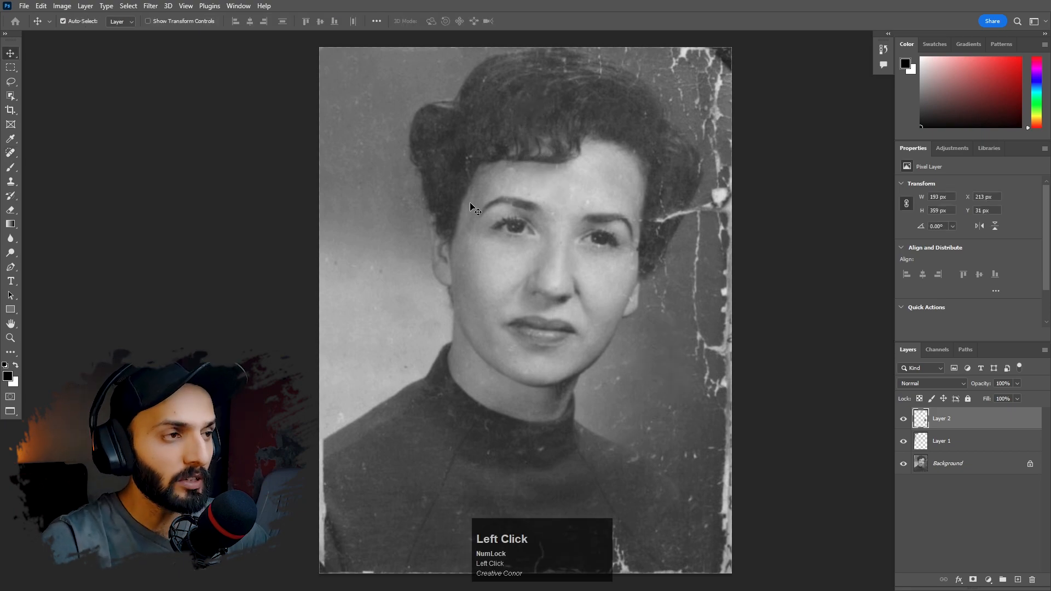
left_click_drag(11, 152, 55, 185)
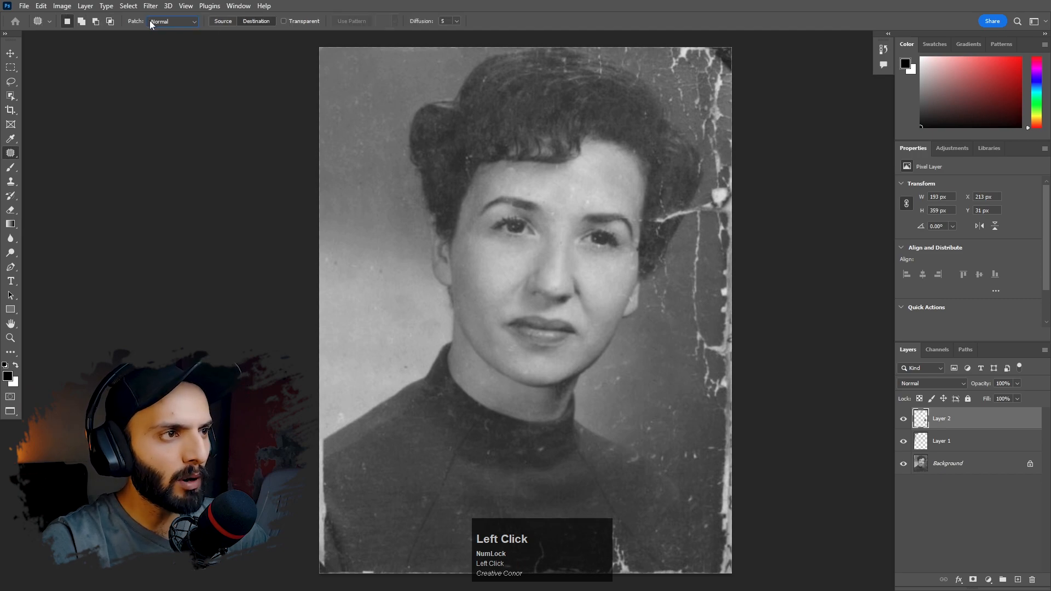
left_click(227, 21)
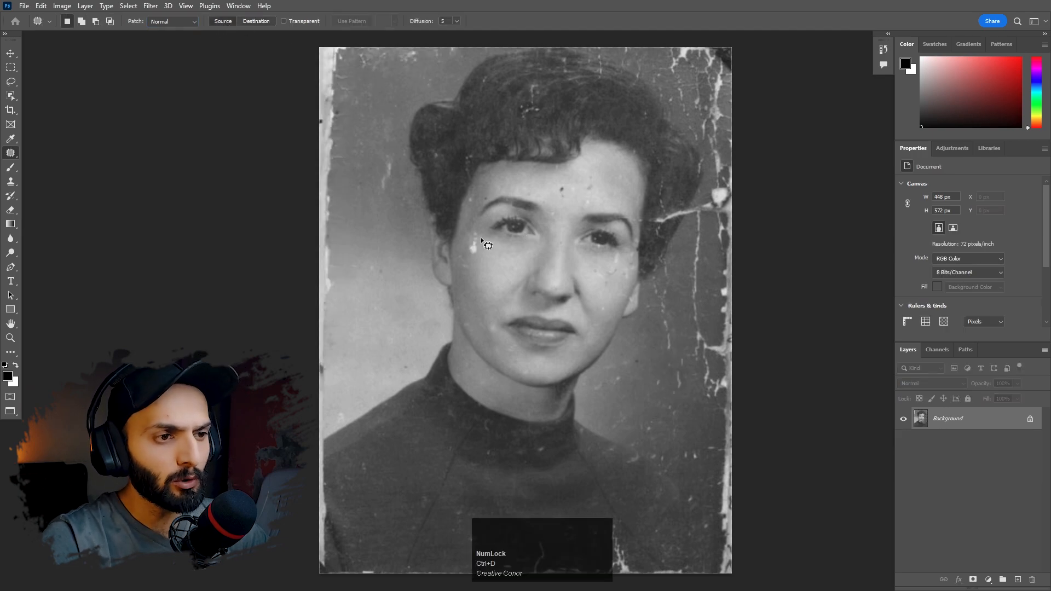
- Try patching the white mark beside the eye with clean skin from the cheek below, and undo and deselect it
key("ctrl+space")
left_click(474, 244, "ctrl")
left_click(504, 255, "ctrl")
left_click_drag(487, 267, 458, 258)
mouse_move(465, 219)
left_mouse_down()
mouse_move(495, 220)
mouse_move(497, 257)
mouse_move(490, 275)
mouse_move(481, 266)
mouse_move(482, 323)
left_mouse_up()
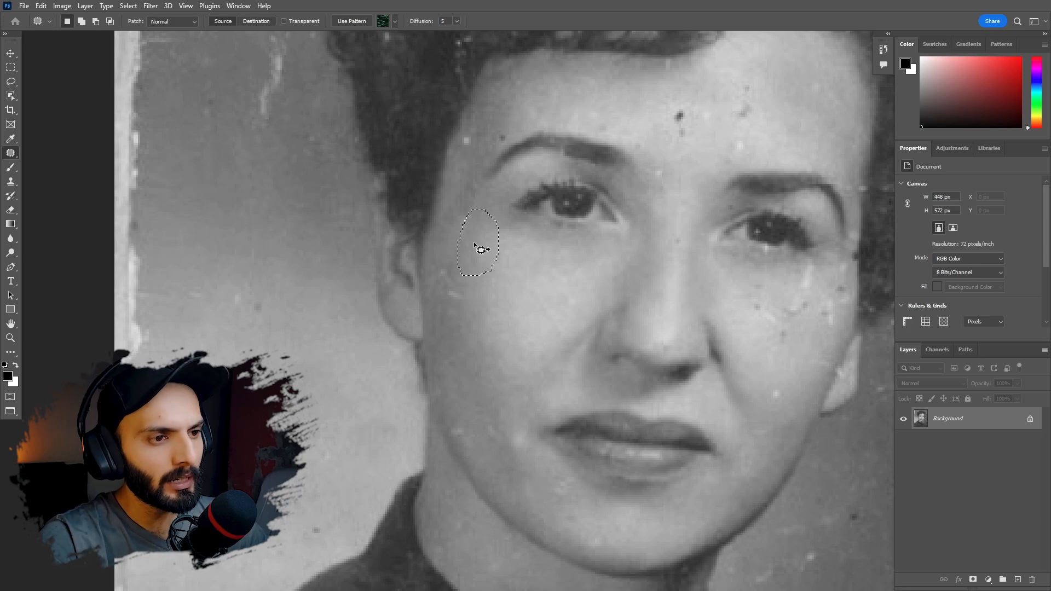
key("ctrl+z")
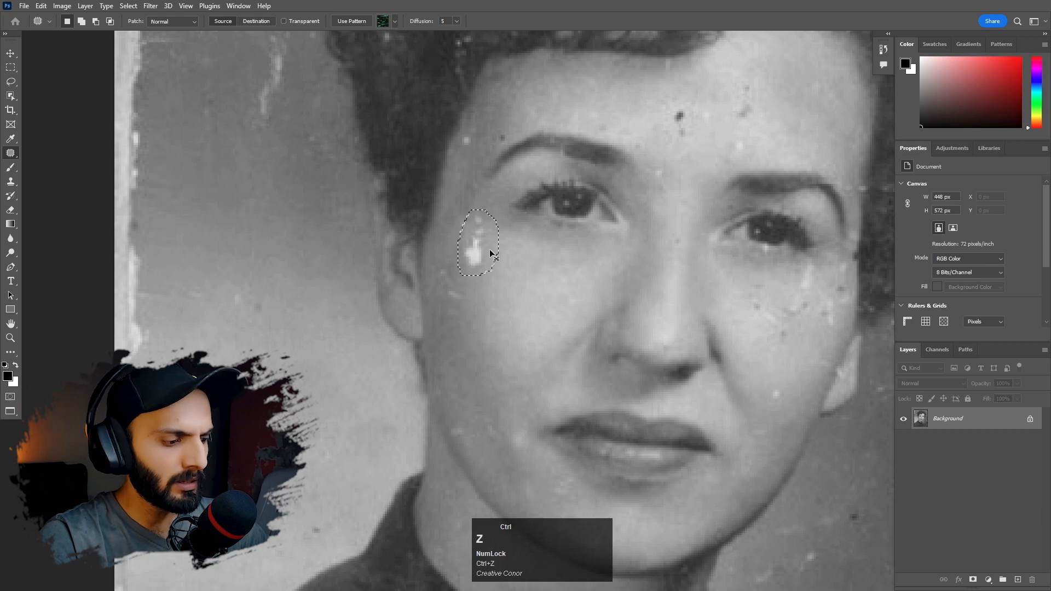
key("ctrl+d")
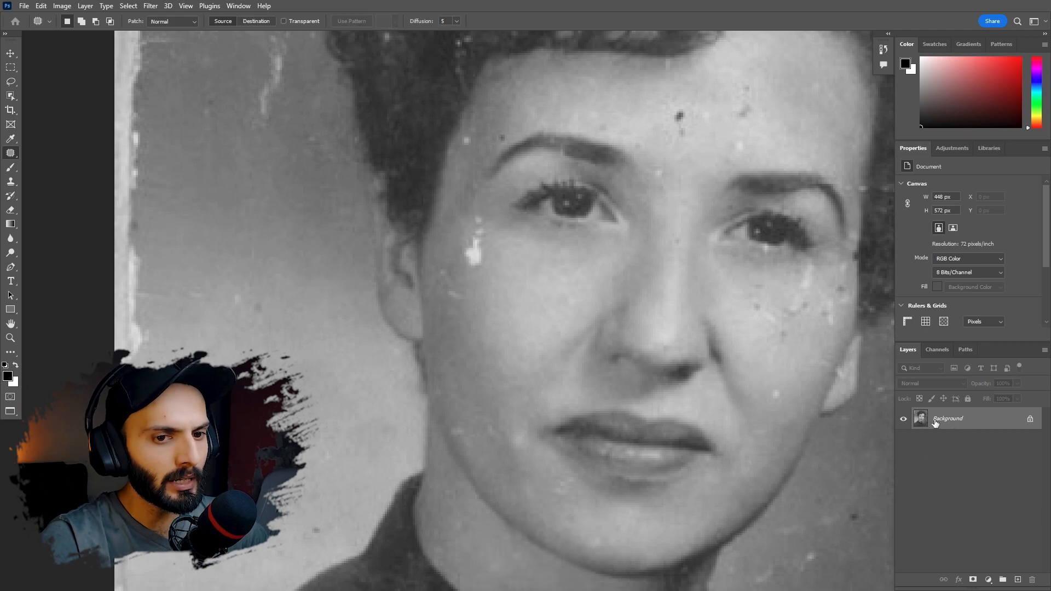
- Duplicate the Background layer and patch the white mark beside the eye on the copy, sampling the cheek below
left_click_drag(954, 425, 1020, 579)
left_click(953, 423)
mouse_move(483, 275)
left_mouse_down()
mouse_move(462, 242)
mouse_move(486, 273)
mouse_move(479, 255)
mouse_move(485, 335)
left_mouse_up()
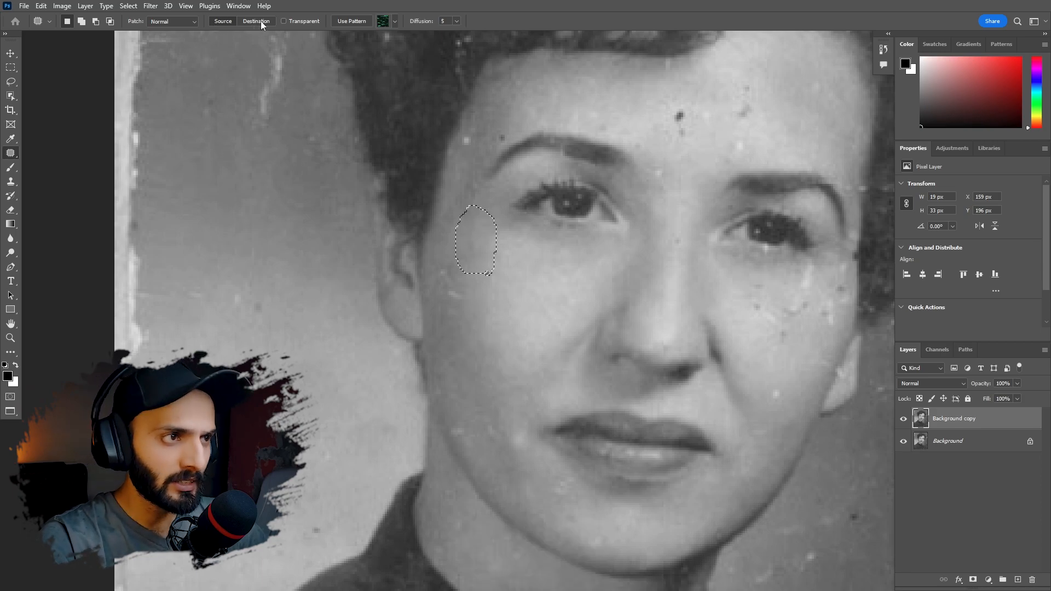
- Set the patch direction to Destination, copy the white mark beside the eye onto other parts of the cheek and deselect
left_click(260, 21)
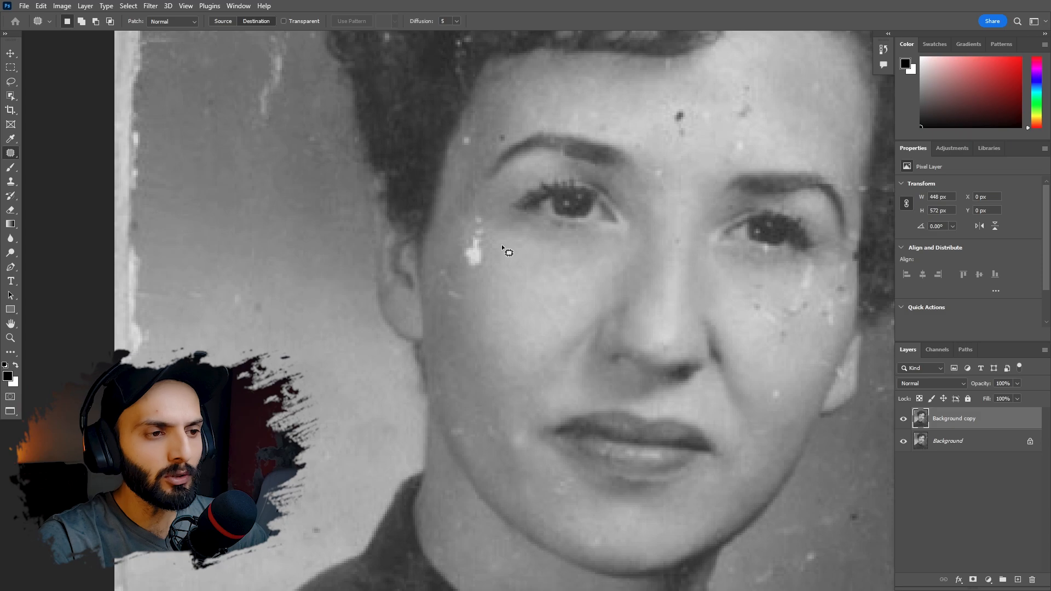
left_click_drag(501, 246, 484, 279)
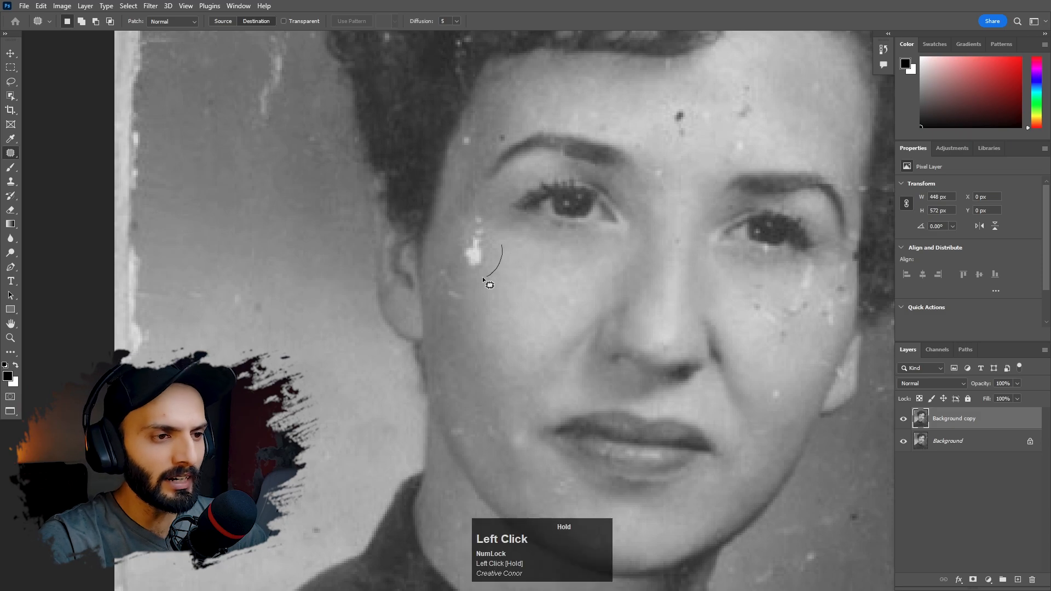
mouse_move(454, 247)
left_mouse_down()
mouse_move(479, 207)
mouse_move(499, 216)
mouse_move(498, 272)
left_mouse_up()
mouse_move(474, 246)
left_mouse_down()
mouse_move(481, 239)
mouse_move(490, 335)
left_mouse_up()
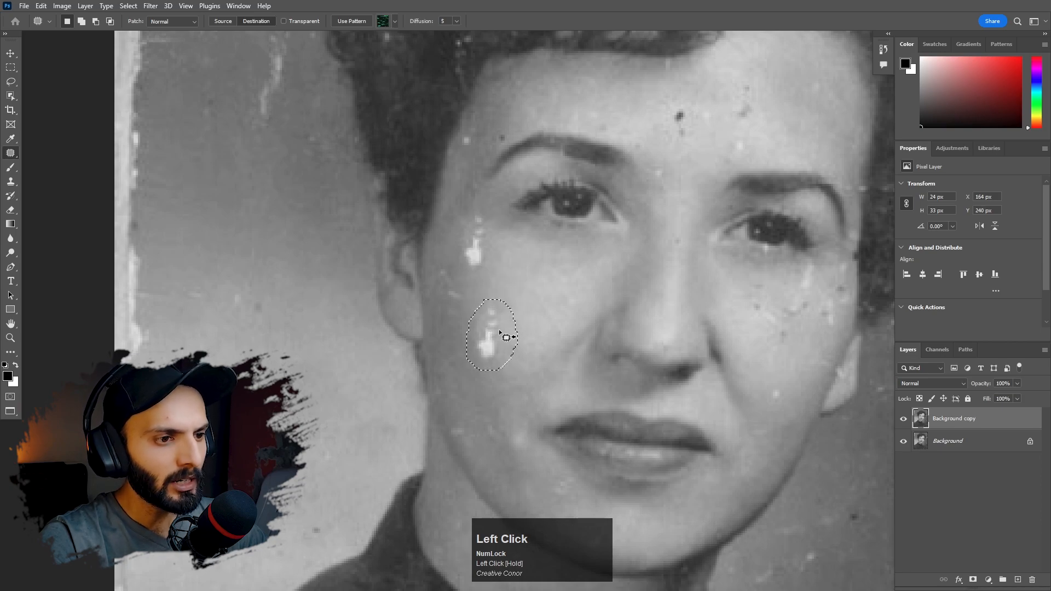
key("ctrl+d")
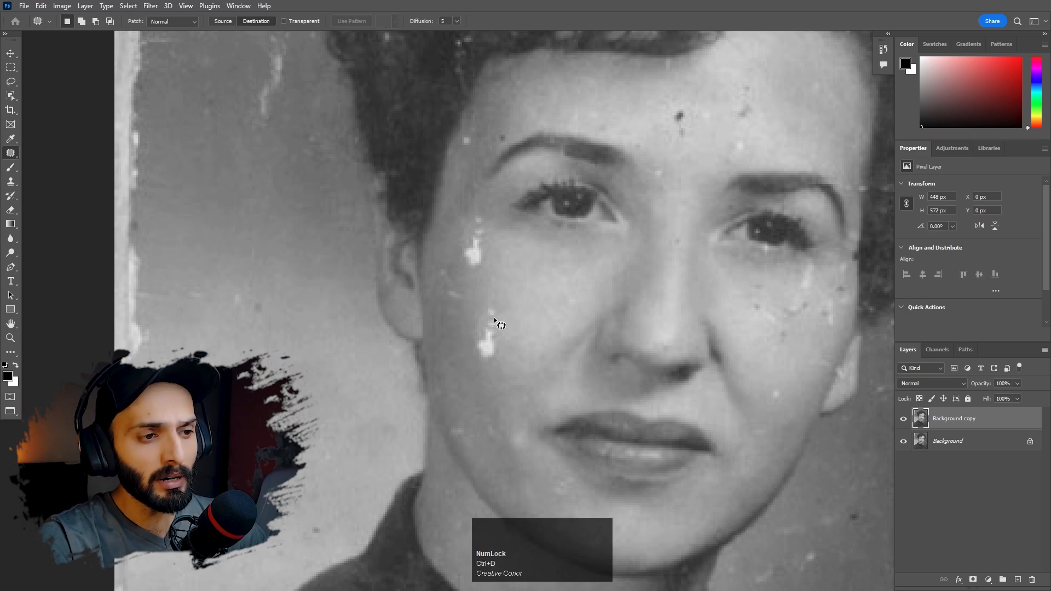
mouse_move(491, 290)
left_mouse_down()
mouse_move(471, 331)
mouse_move(544, 284)
mouse_move(502, 270)
mouse_move(533, 298)
mouse_move(516, 296)
left_mouse_up()
key("ctrl+d")
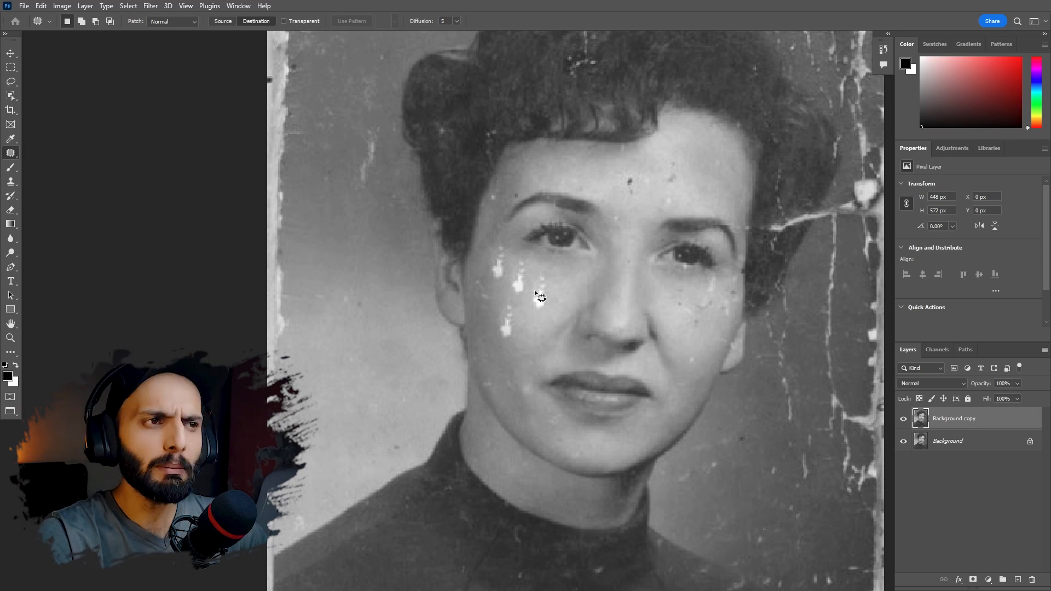
- Set the patch direction back to Source and enable the Transparent option
left_click(223, 24)
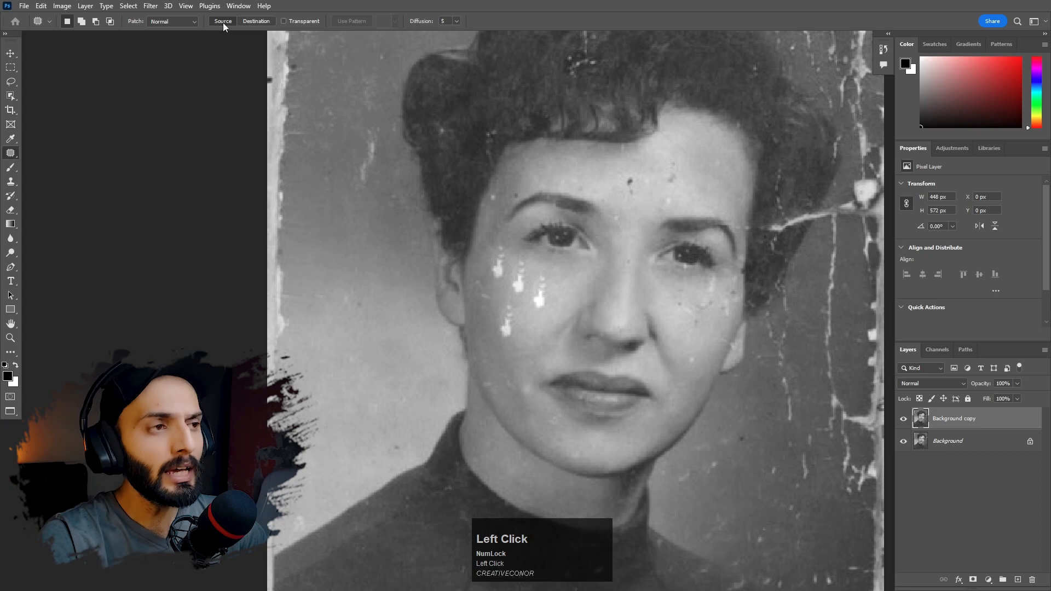
left_click(284, 22)
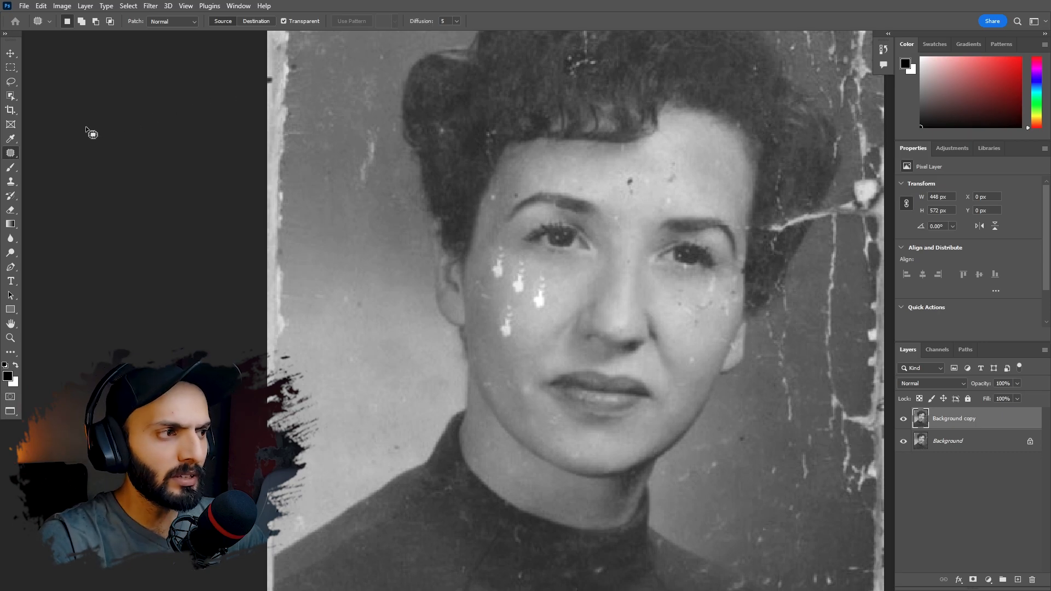
- Switch to the Content-Aware Move tool and replace the Background copy layer with a new empty layer
mouse_move(11, 157)
left_mouse_down()
mouse_move(55, 174)
mouse_move(61, 198)
mouse_move(93, 198)
left_mouse_up()
left_click_drag(955, 425, 1031, 579)
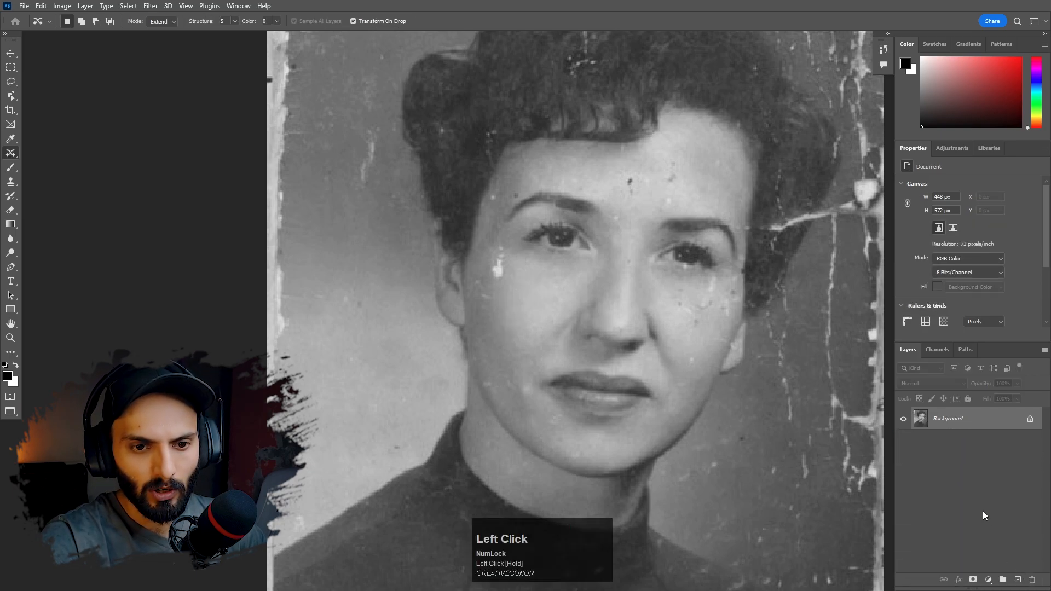
left_click(1017, 580)
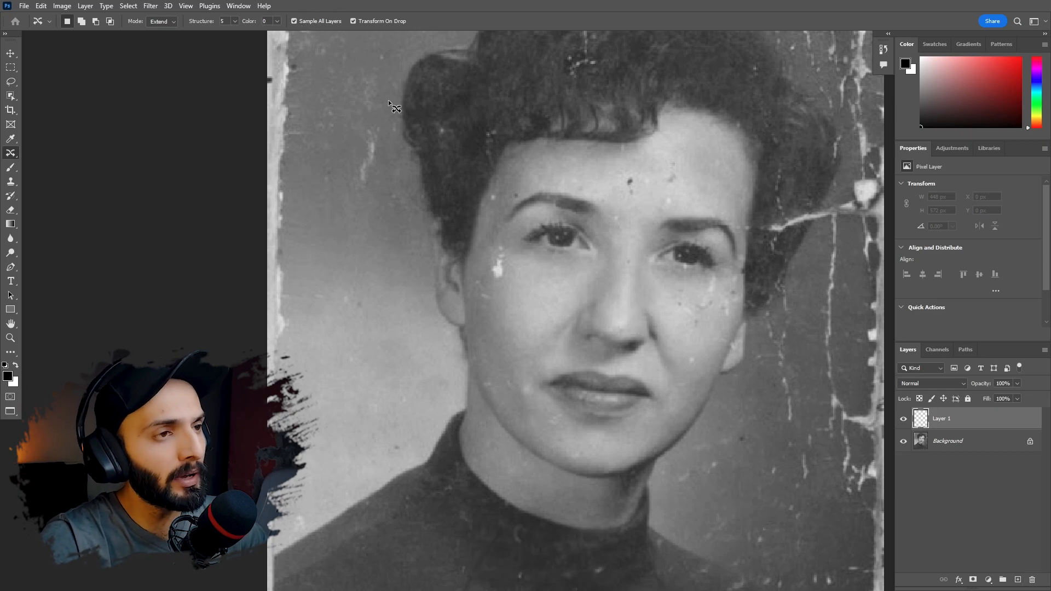
- In Move mode with Transform On Drop off, move the white mark beside the eye down onto the cheek
left_click(160, 22)
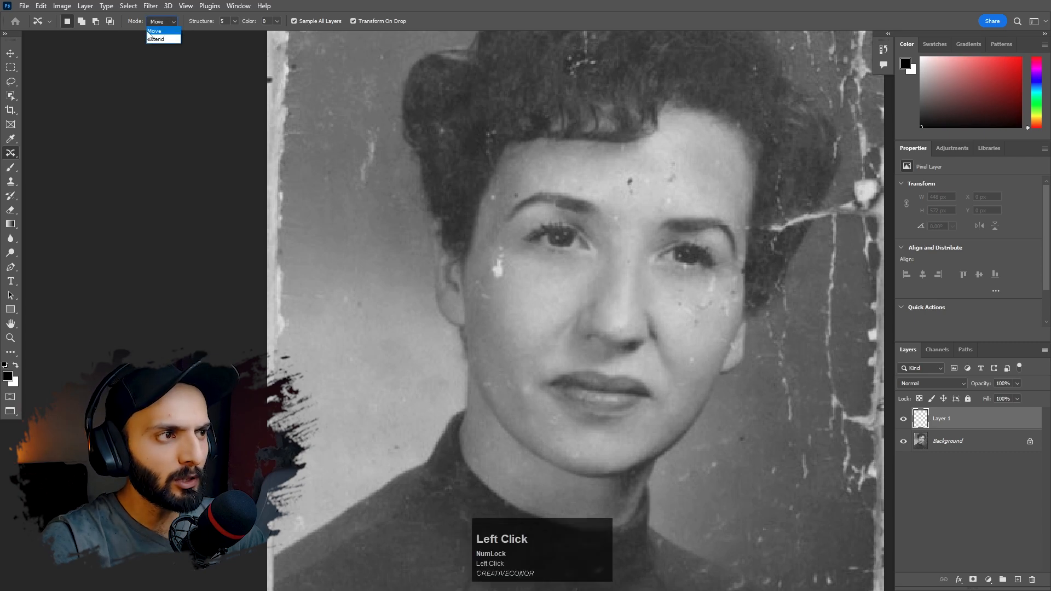
left_click(155, 31)
left_click(353, 21)
mouse_move(490, 251)
left_mouse_down()
mouse_move(492, 284)
mouse_move(511, 270)
mouse_move(500, 264)
mouse_move(508, 310)
left_mouse_up()
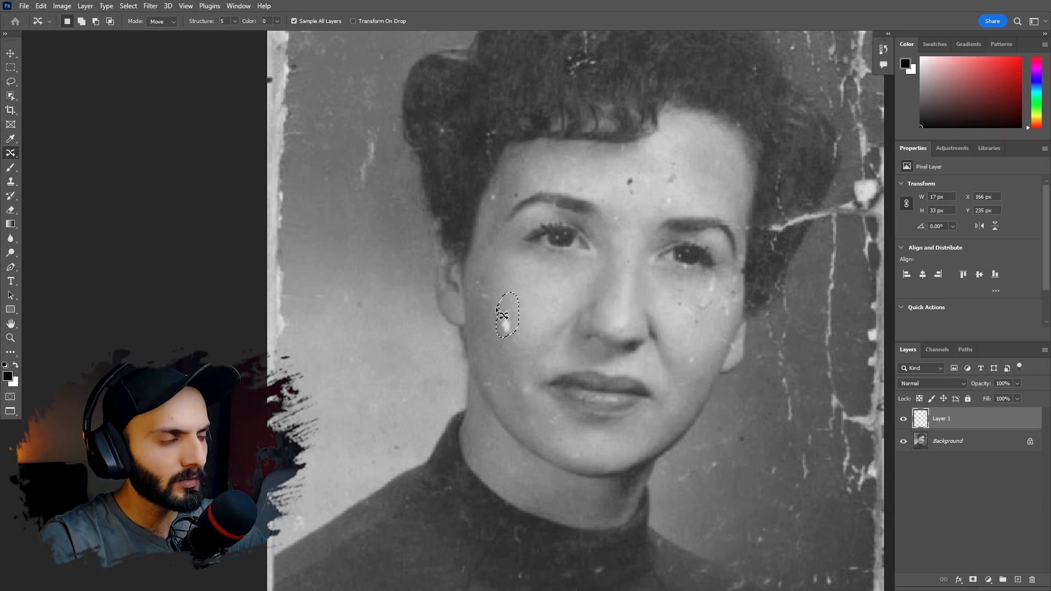
- Undo the move, and duplicate the white mark onto the cheek in Extend mode before deselecting
left_click(171, 22)
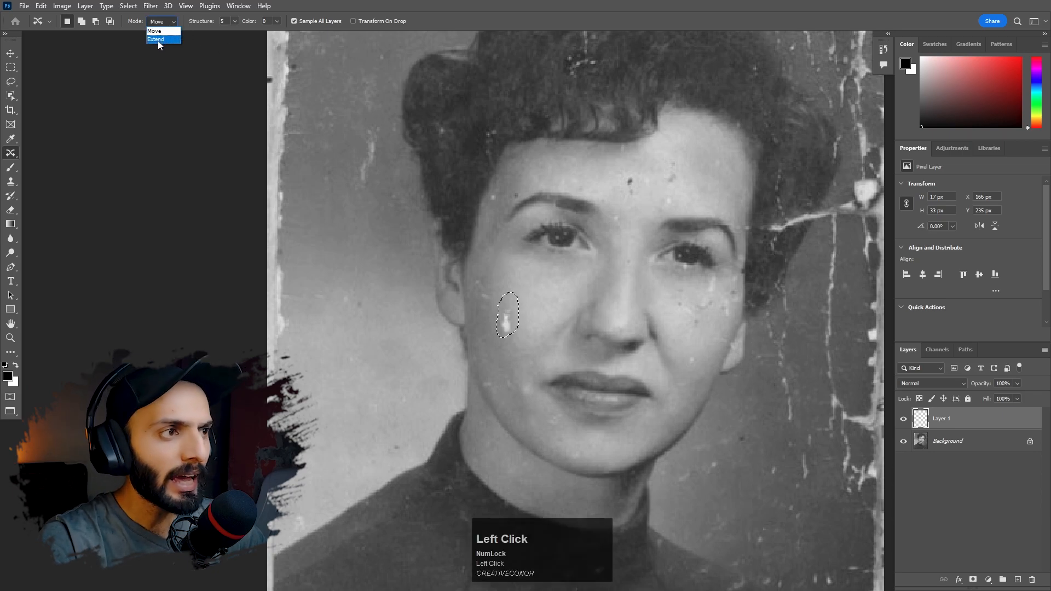
left_click(158, 40)
key("ctrl+z")
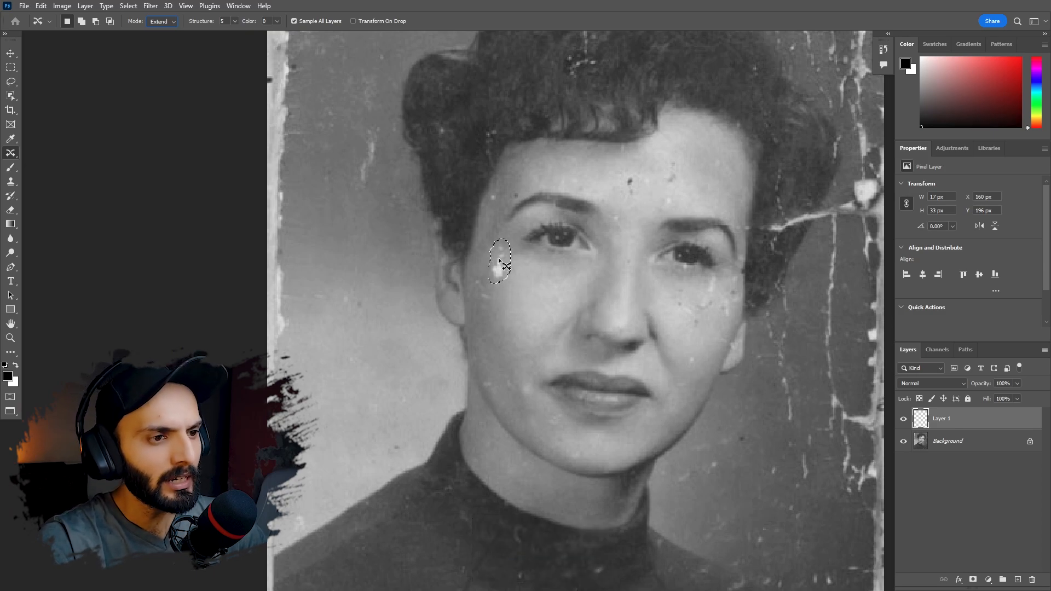
left_click_drag(500, 259, 530, 315)
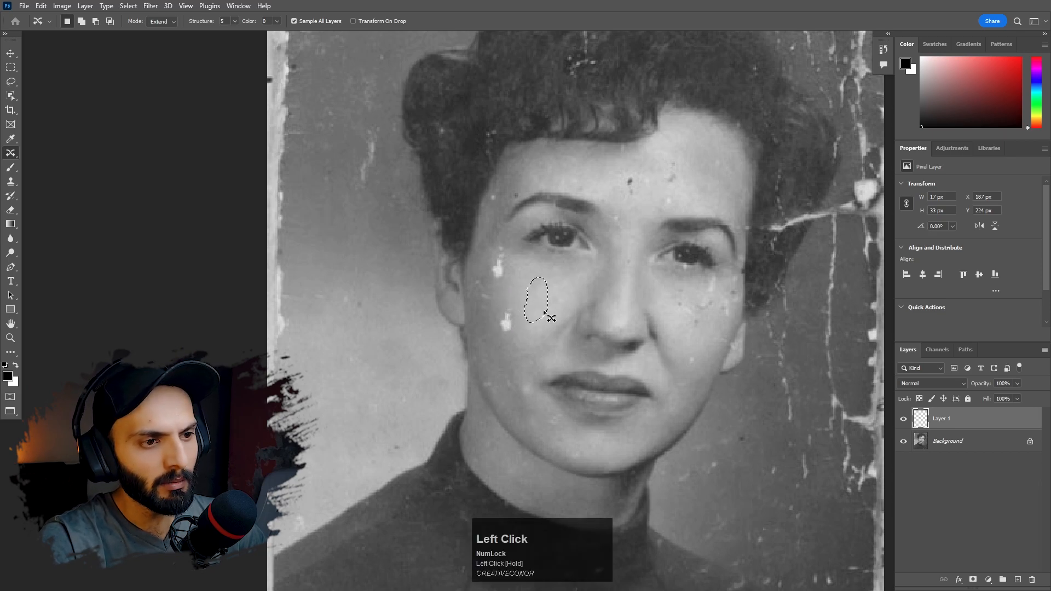
key("ctrl+d")
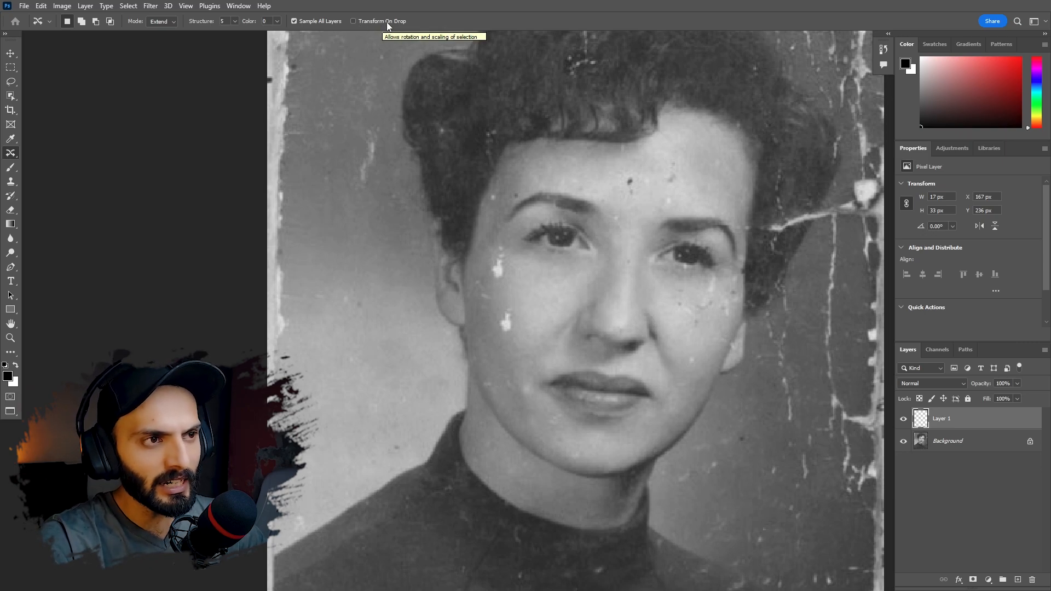
- Enable Transform On Drop and replace the used retouching layer with a new empty one
left_click(354, 20)
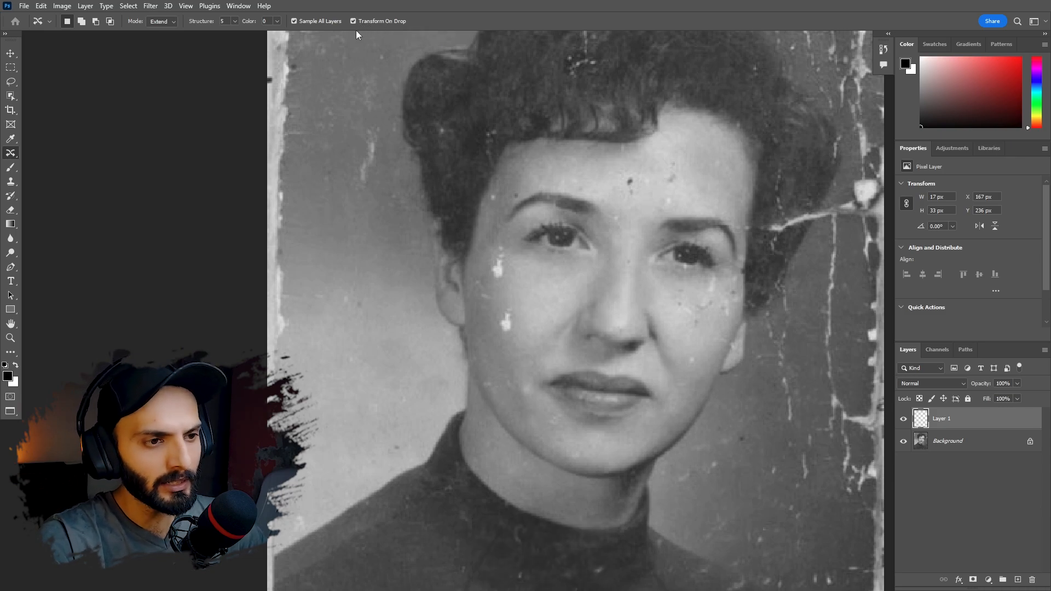
left_click_drag(937, 422, 1018, 579)
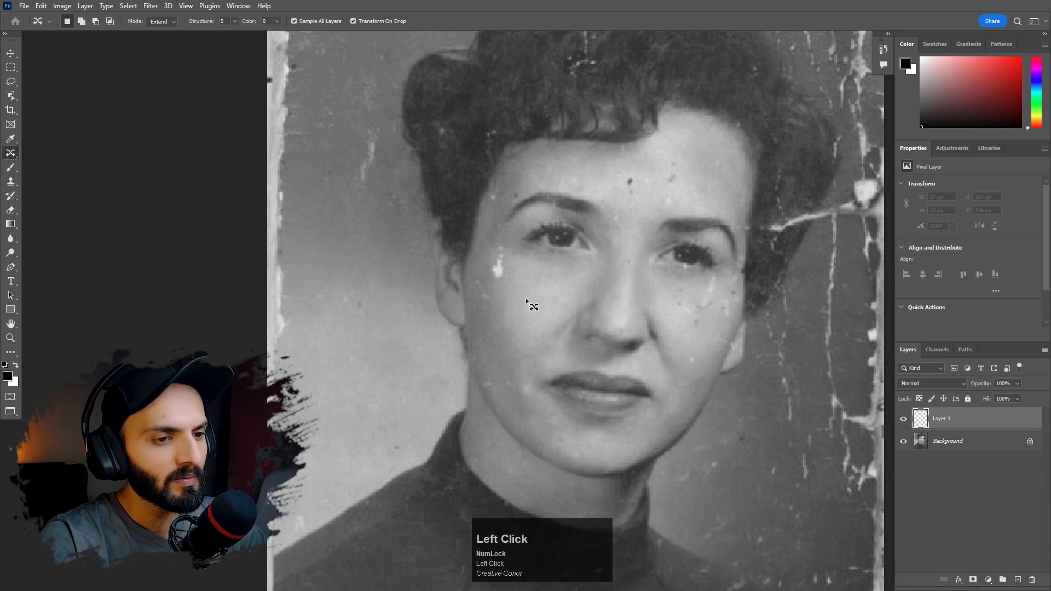
- Select the white mark beside the eye, move it down the cheek in Move mode, enlarge it and apply the transformation
mouse_move(505, 280)
left_mouse_down()
mouse_move(492, 282)
mouse_move(509, 245)
mouse_move(513, 274)
mouse_move(502, 286)
left_mouse_up()
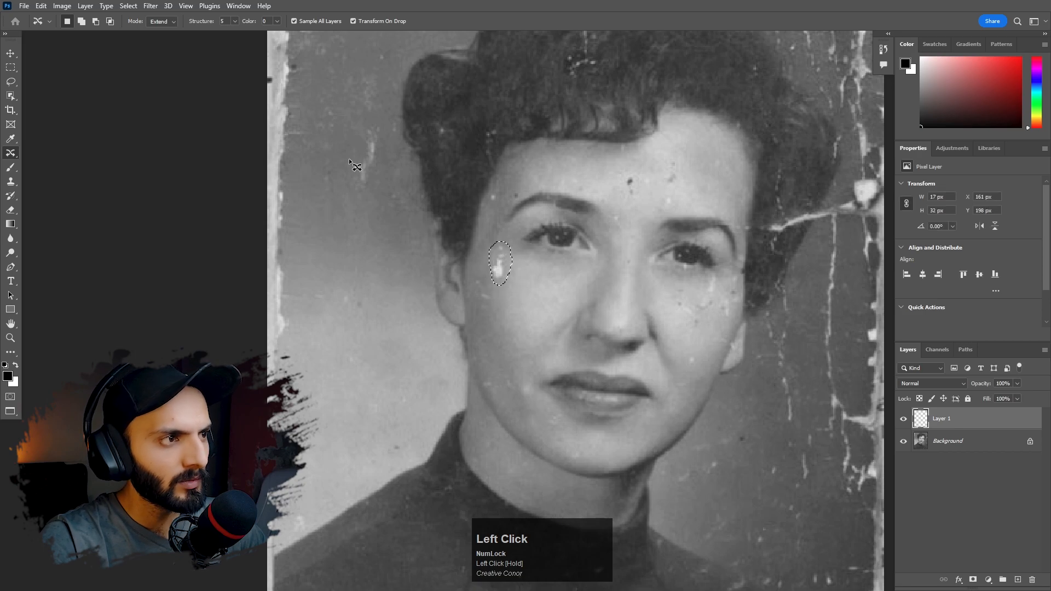
left_click(162, 21)
left_click(158, 31)
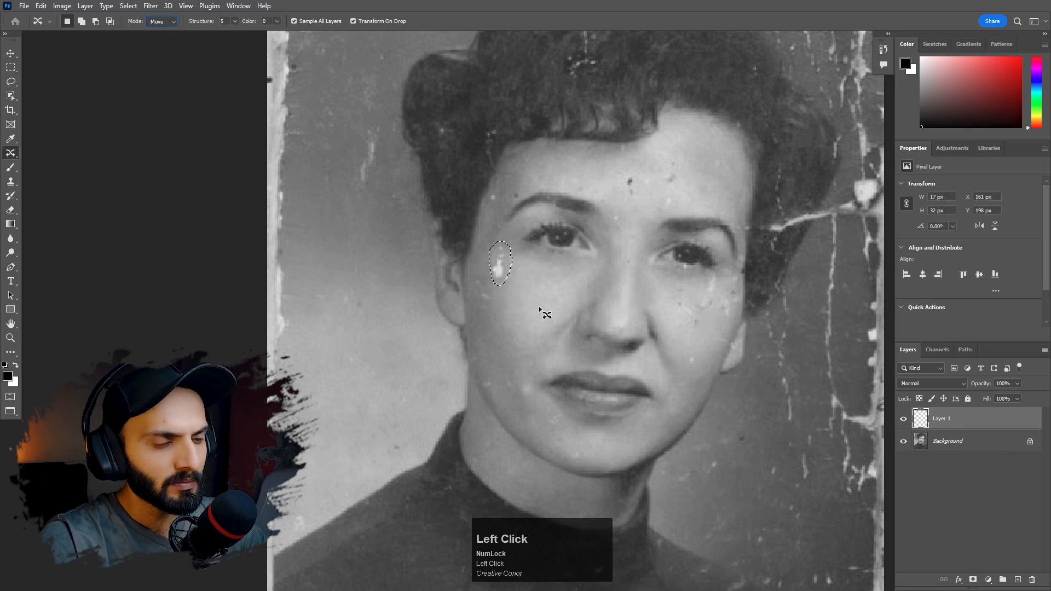
mouse_move(499, 267)
left_mouse_down()
mouse_move(516, 342)
mouse_move(529, 295)
left_mouse_up()
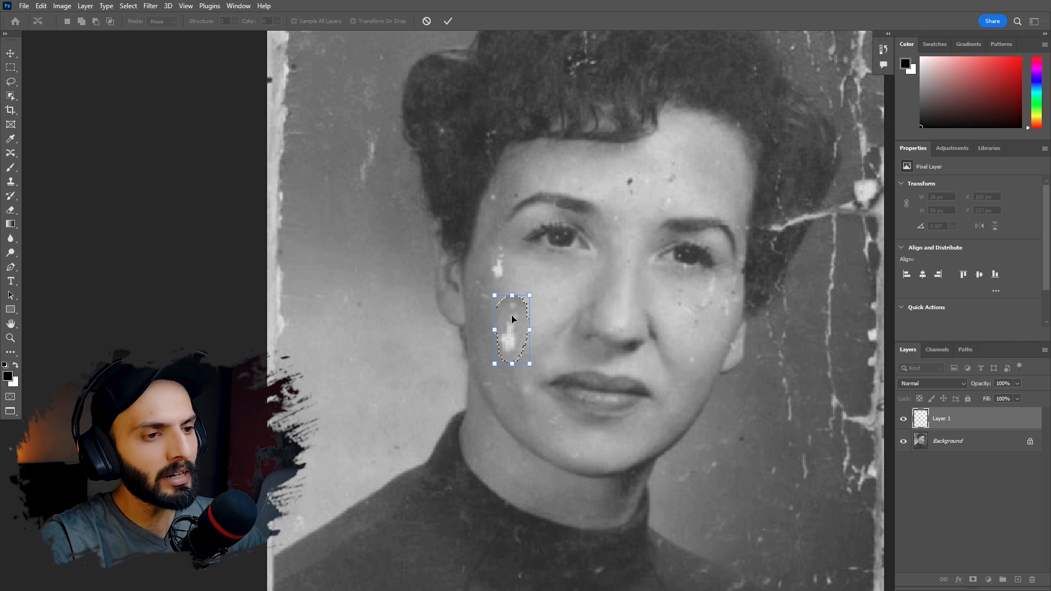
left_click_drag(529, 294, 531, 299)
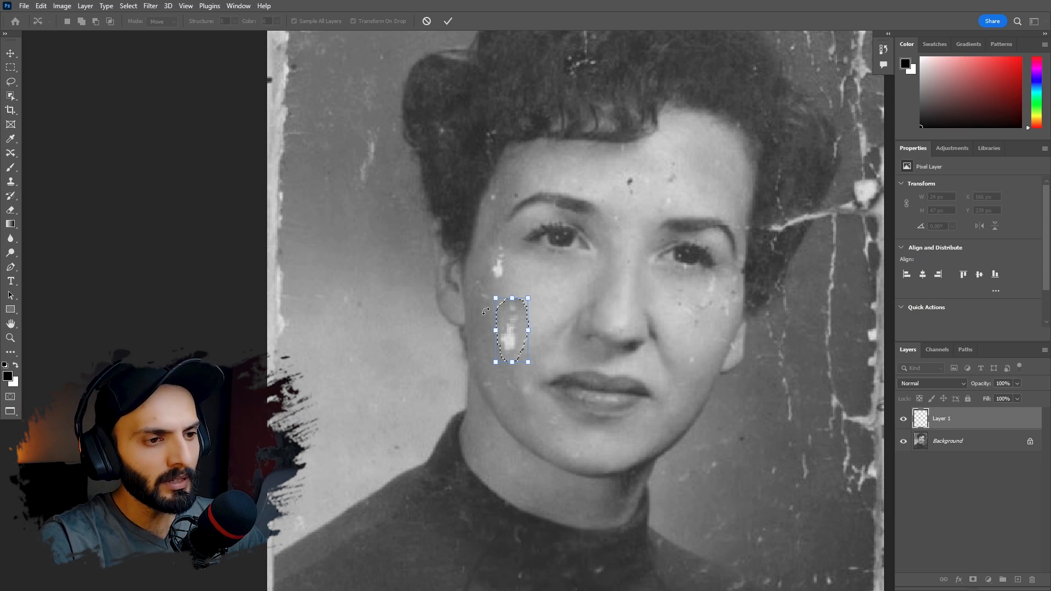
left_click(448, 23)
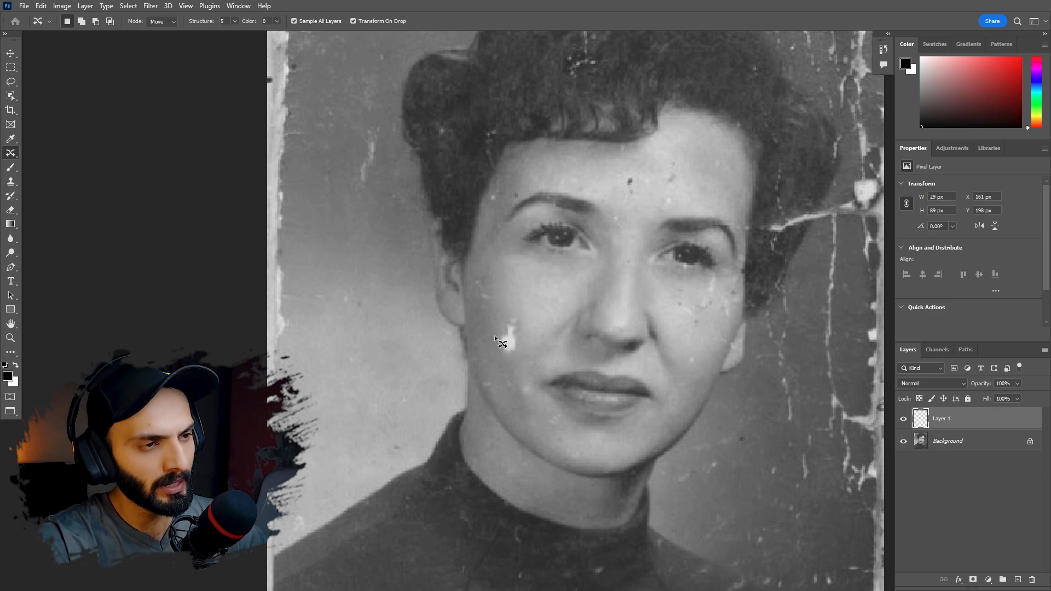
- Correct the red pupil of the eye on the left of the close-up with the Red Eye tool
left_click_drag(11, 153, 74, 205)
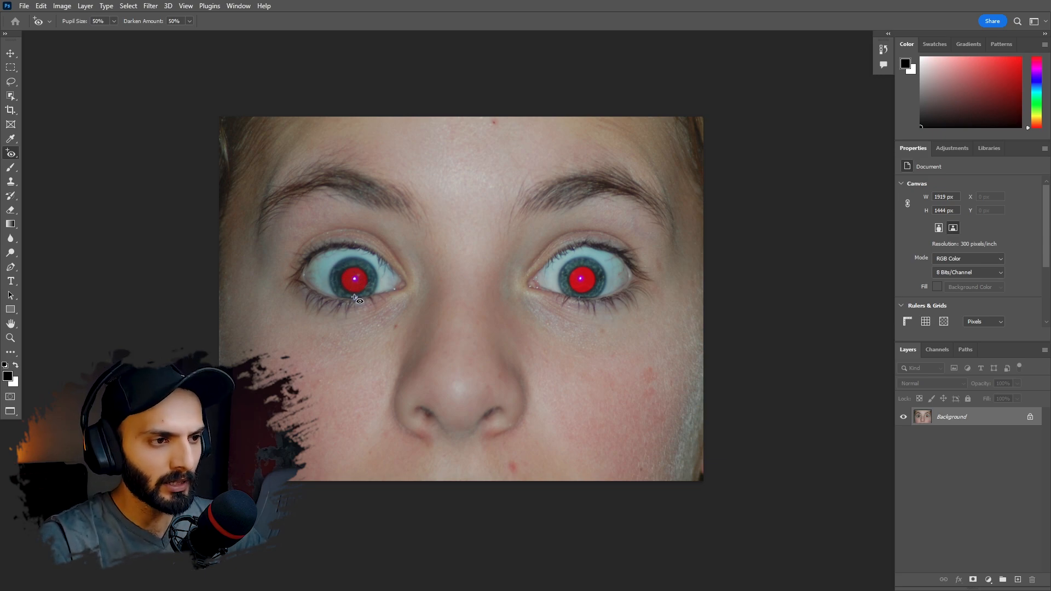
left_click(10, 154)
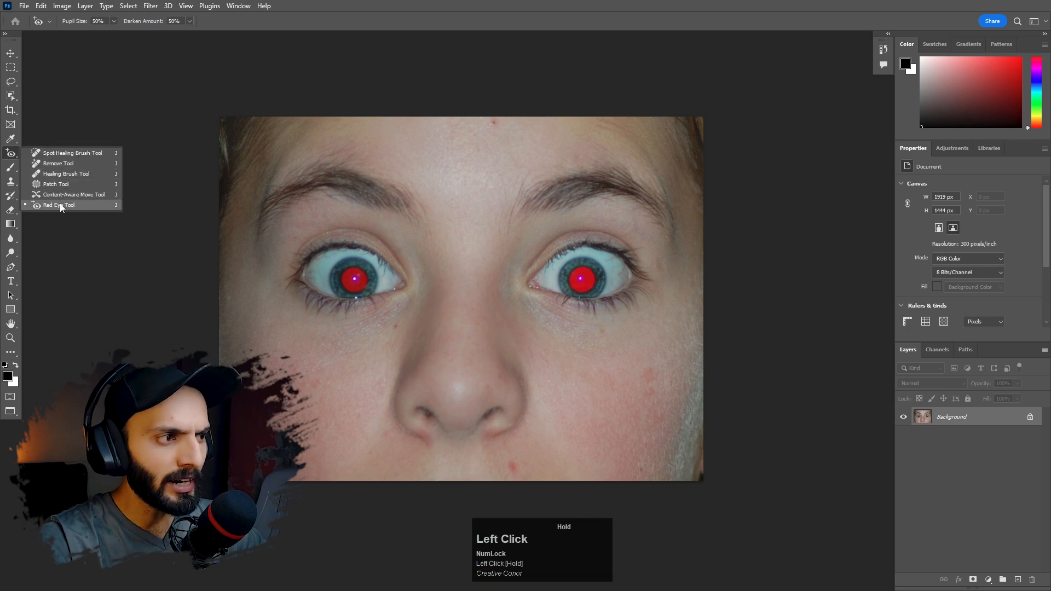
left_click(59, 202)
left_click(356, 279, "ctrl+space")
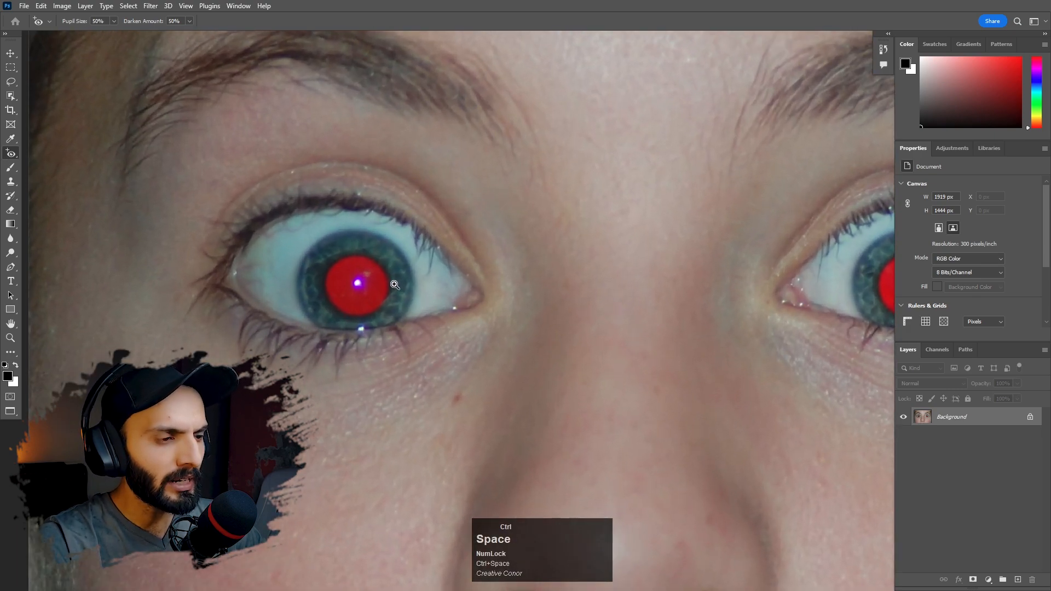
left_click(342, 284)
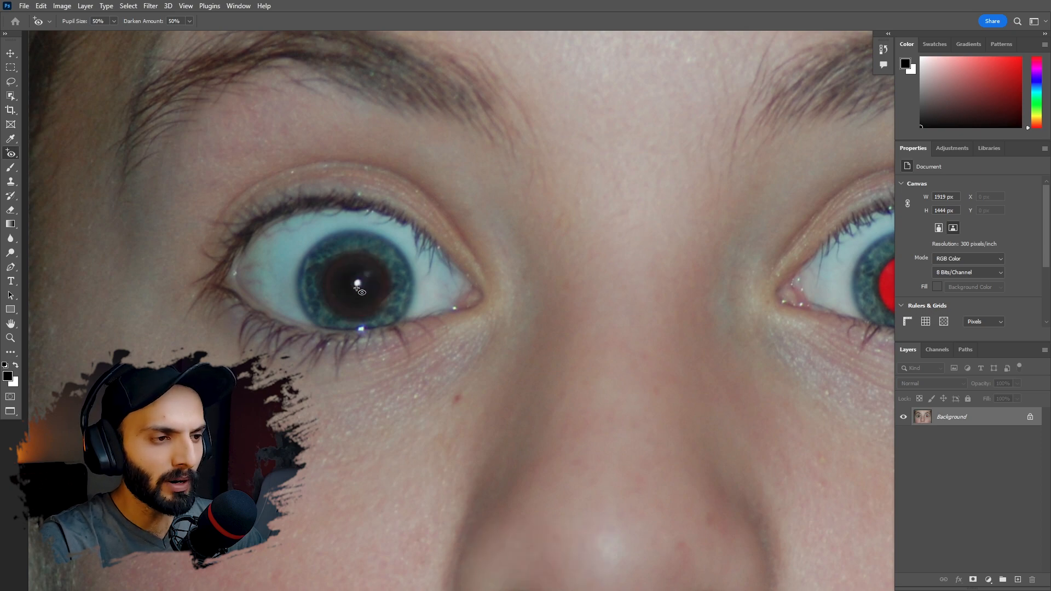
- Try the Red Eye tool with a box around the other eye's pupil, undo it, and correct the pupil directly instead
left_click_drag(675, 275, 402, 253)
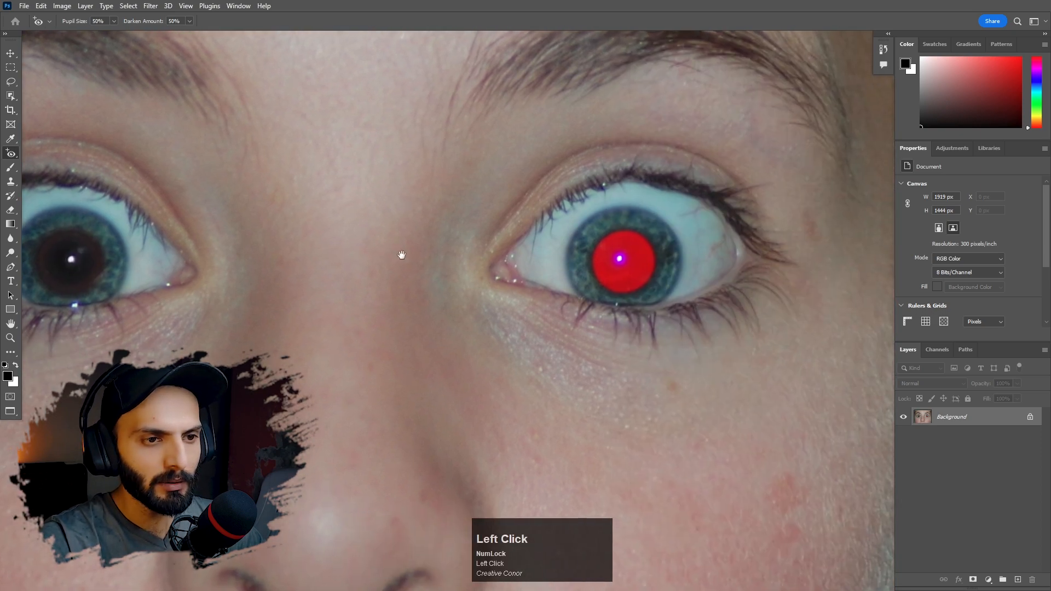
left_click(626, 272)
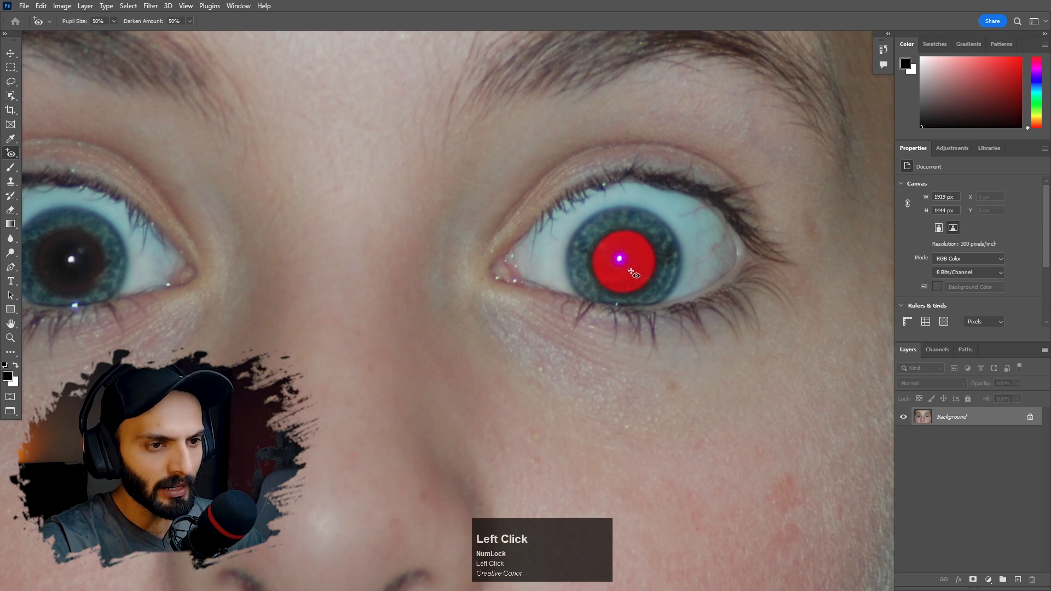
left_click_drag(595, 226, 658, 289)
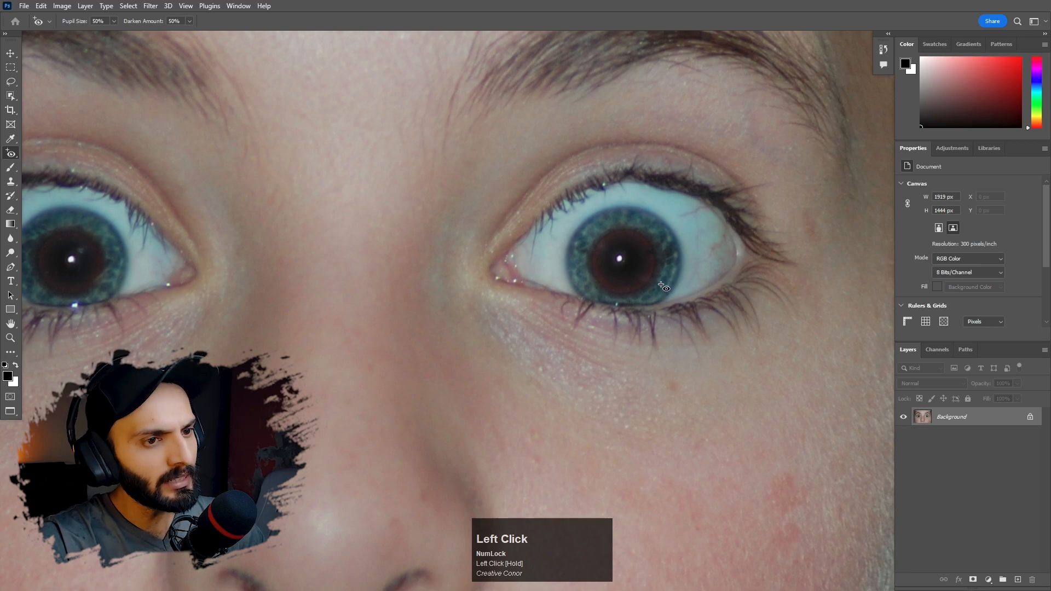
key("ctrl+z")
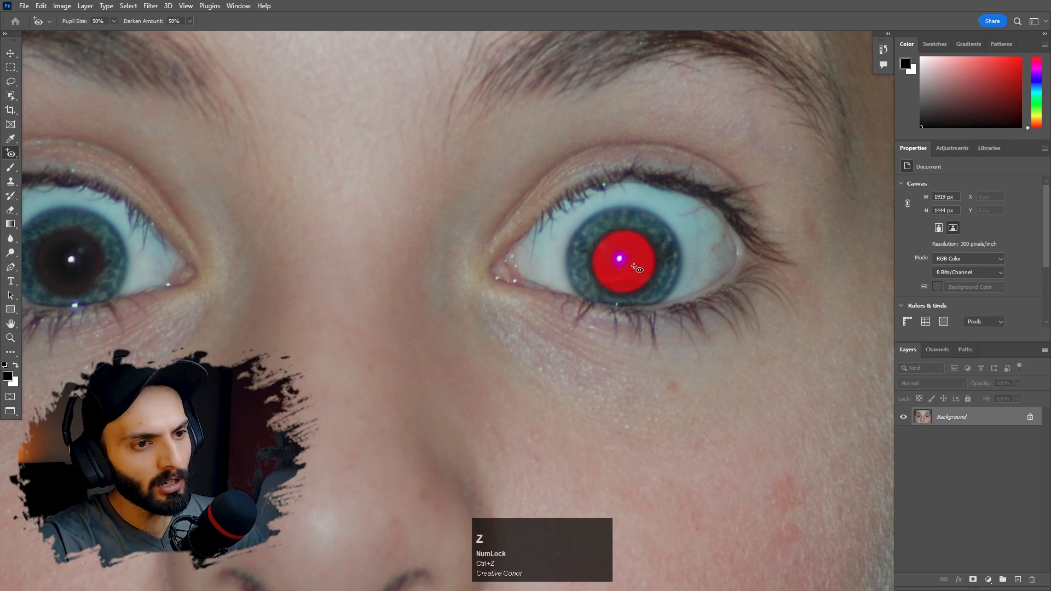
left_click(637, 264)
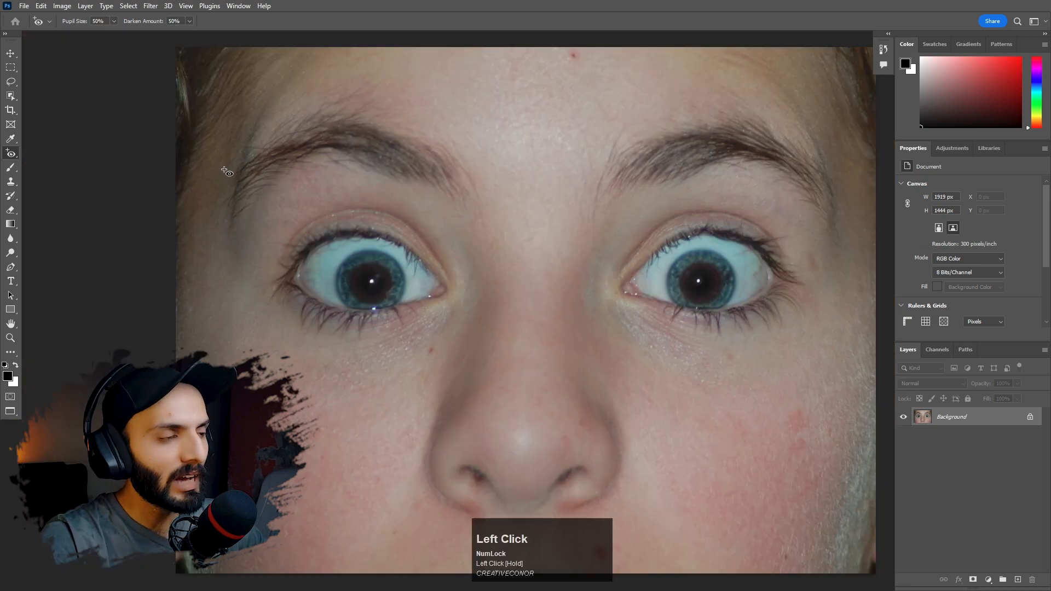
- Activate the Remove Tool and duplicate the Background layer of the portrait with the beanie and J necklace
left_click(17, 160)
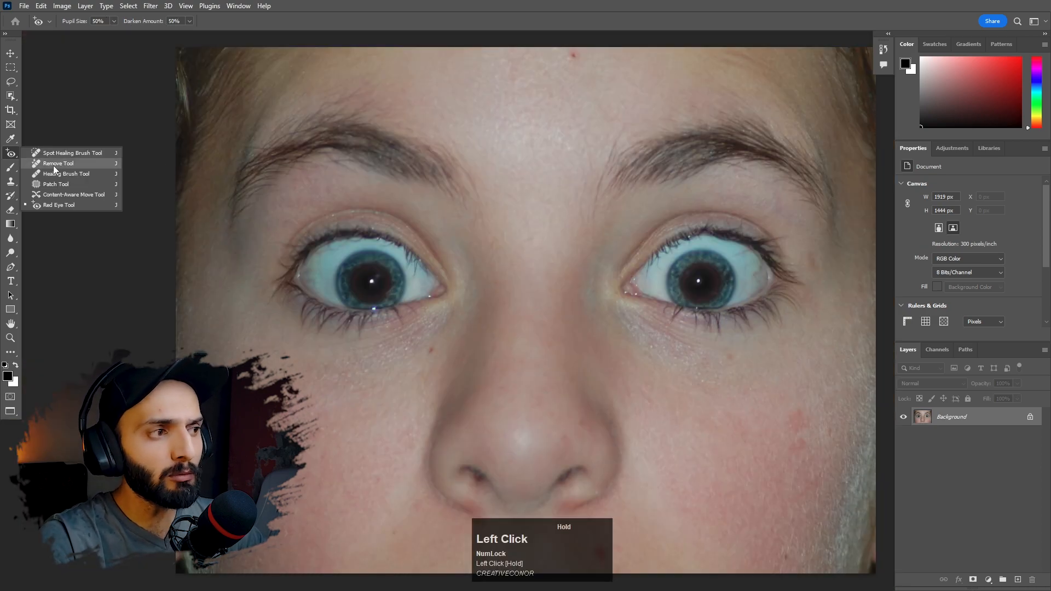
left_click(62, 165)
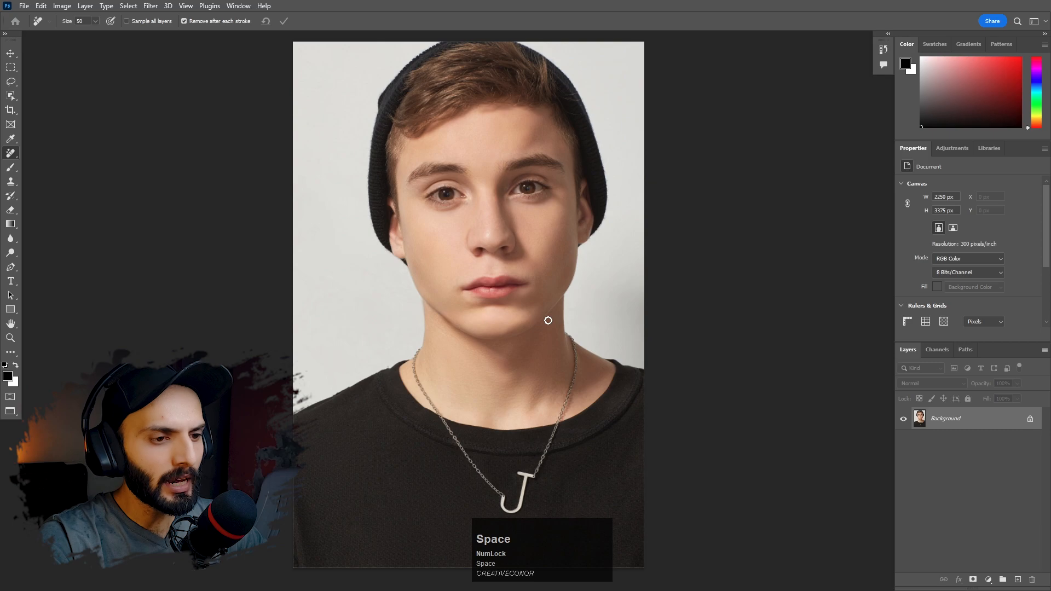
left_click(573, 379, "ctrl")
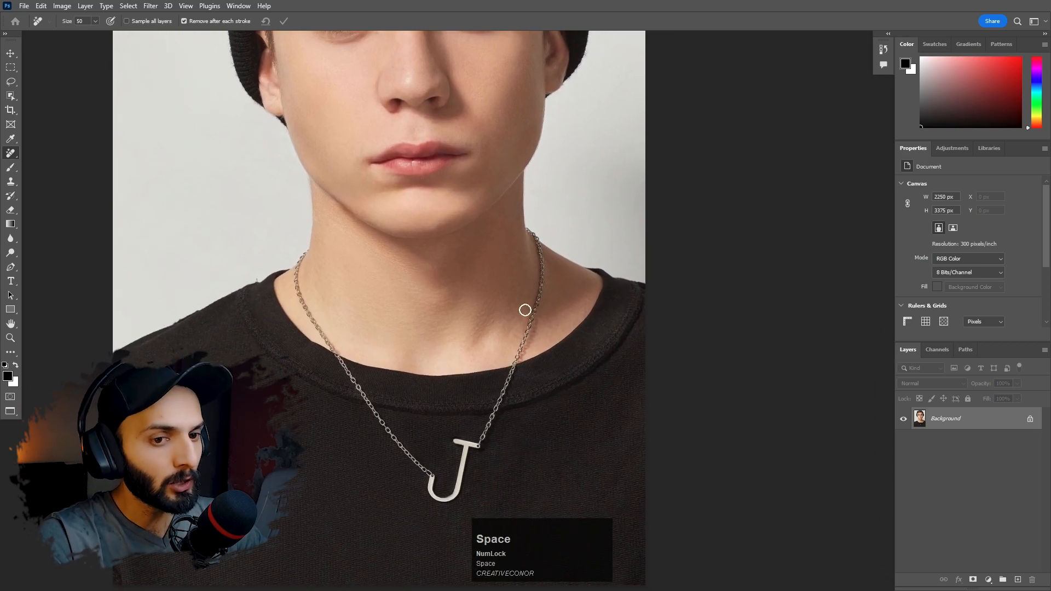
left_click_drag(961, 424, 1018, 579)
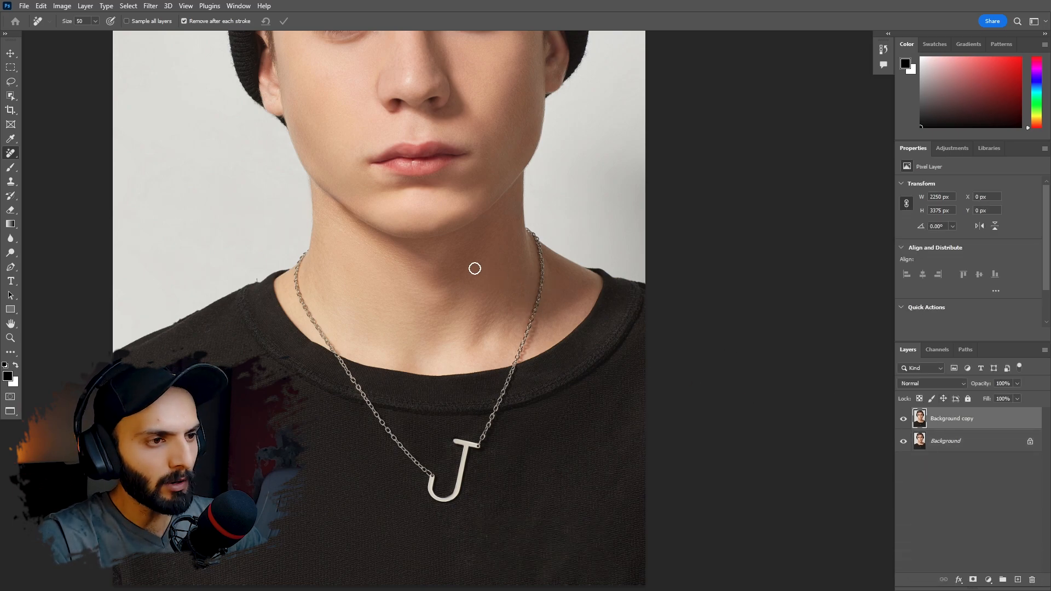
- Paint over the necklace chain on both sides of the neck with the Healing Brush, using clean sampled skin
left_click_drag(12, 156, 64, 173)
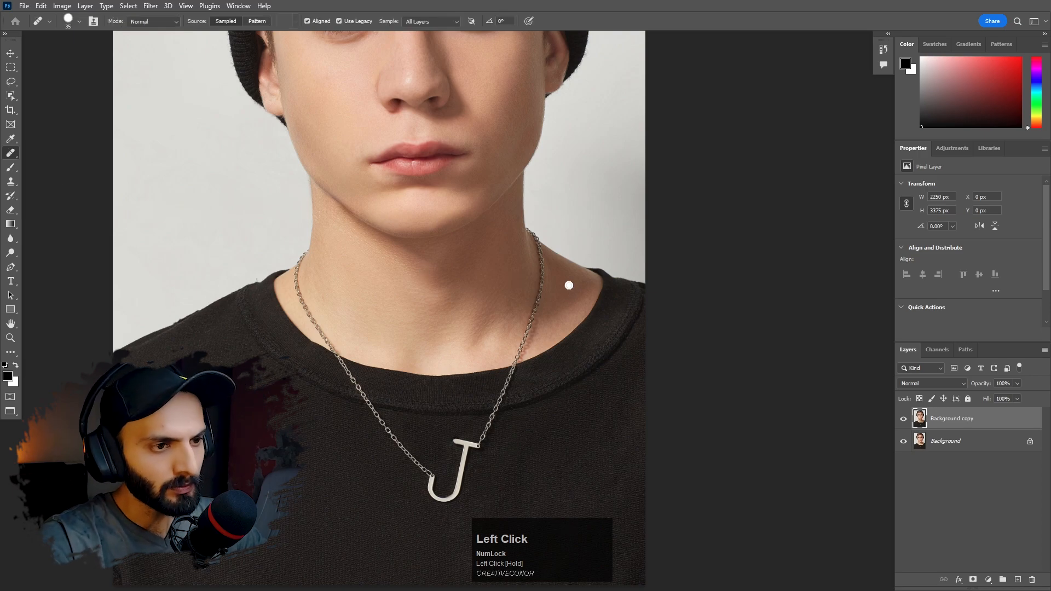
left_click(531, 262, "ctrl")
left_click(531, 262, "ctrl")
left_click(515, 258, "alt")
mouse_move(547, 228)
left_mouse_down()
mouse_move(539, 201)
mouse_move(560, 242)
mouse_move(564, 318)
mouse_move(559, 328)
mouse_move(561, 280)
mouse_move(497, 462)
left_mouse_up()
key("space")
left_click_drag(305, 356, 364, 296)
left_click(271, 210, "alt")
mouse_move(221, 210)
left_mouse_down()
mouse_move(198, 286)
mouse_move(292, 437)
left_mouse_up()
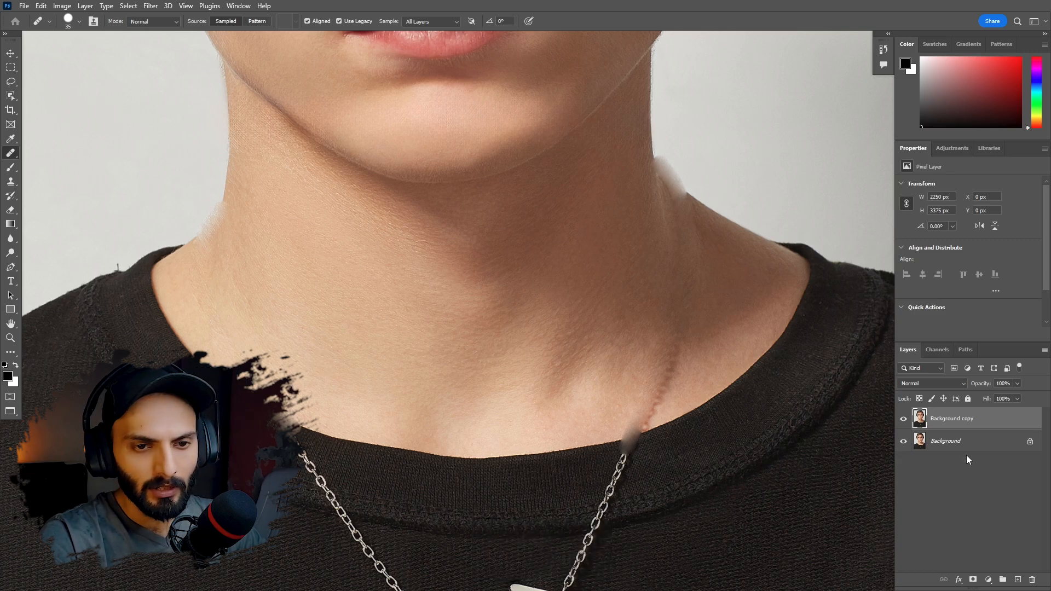
- On a fresh copy of the Background layer, erase the chain from both sides of the neck with the Spot Healing Brush at size 40
left_click_drag(941, 448, 1017, 580)
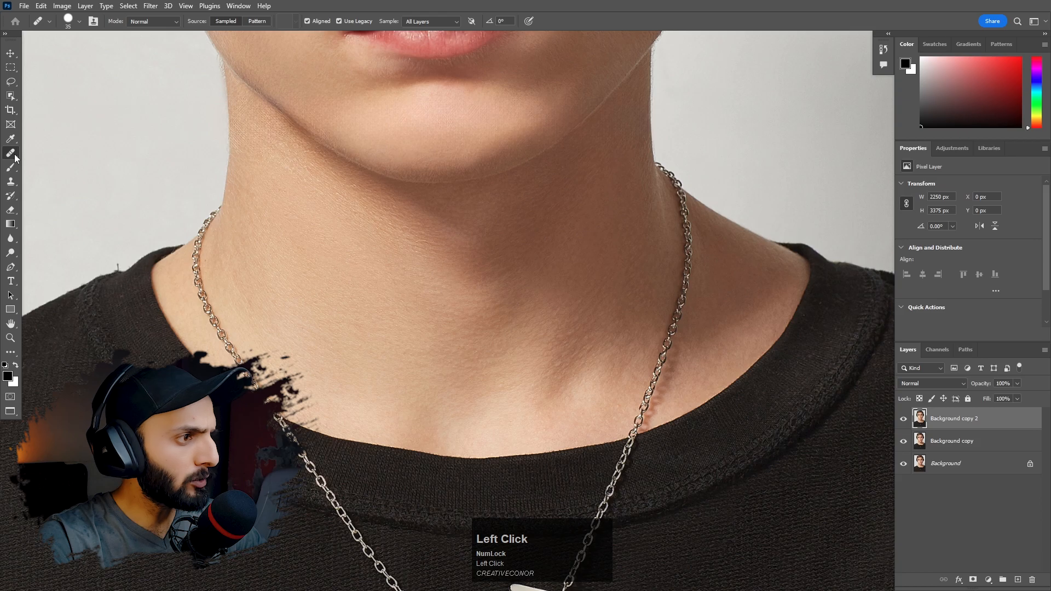
left_click(15, 157)
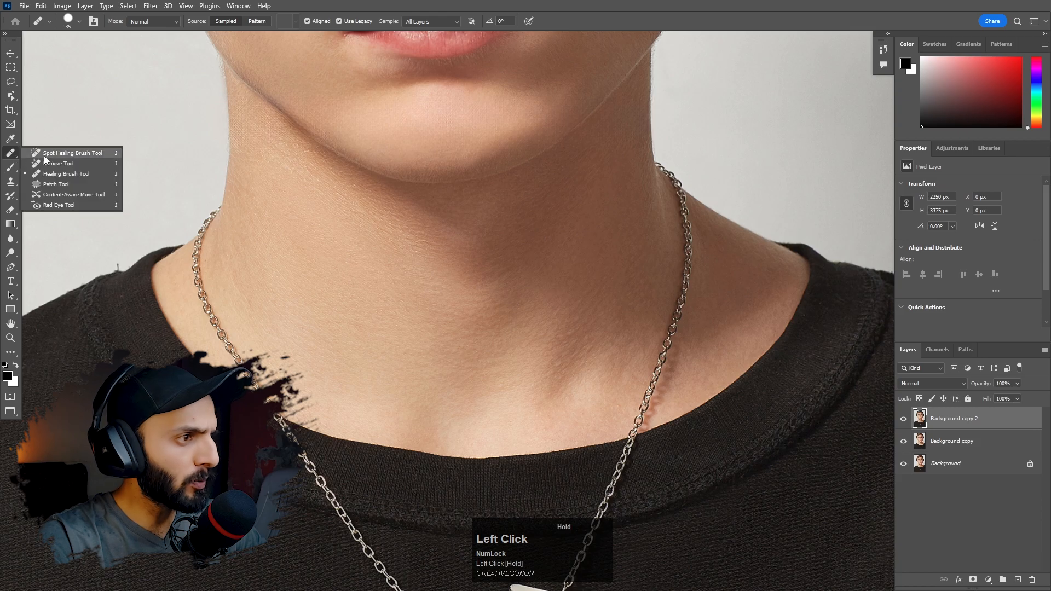
left_click(61, 154)
key("bracketright")
mouse_move(662, 166)
left_mouse_down()
mouse_move(687, 209)
mouse_move(685, 290)
mouse_move(629, 446)
left_mouse_up()
mouse_move(294, 437)
left_mouse_down()
mouse_move(217, 327)
mouse_move(197, 252)
mouse_move(226, 207)
left_mouse_up()
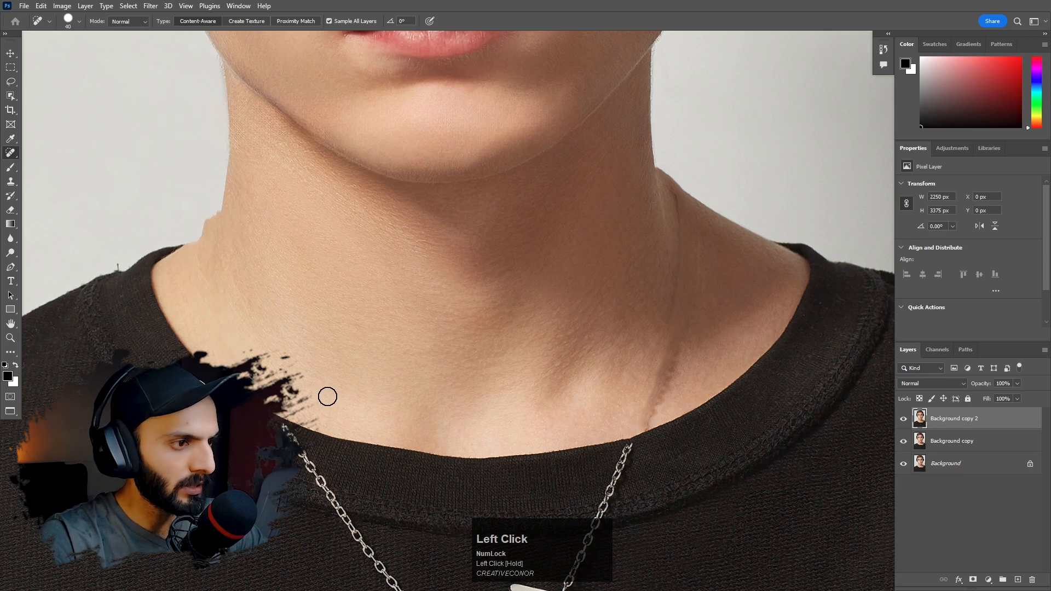
- Add a third copy of the Background layer on top and rename the copies Healing, Spot healing and Remove Tool
left_click_drag(952, 466, 1018, 580)
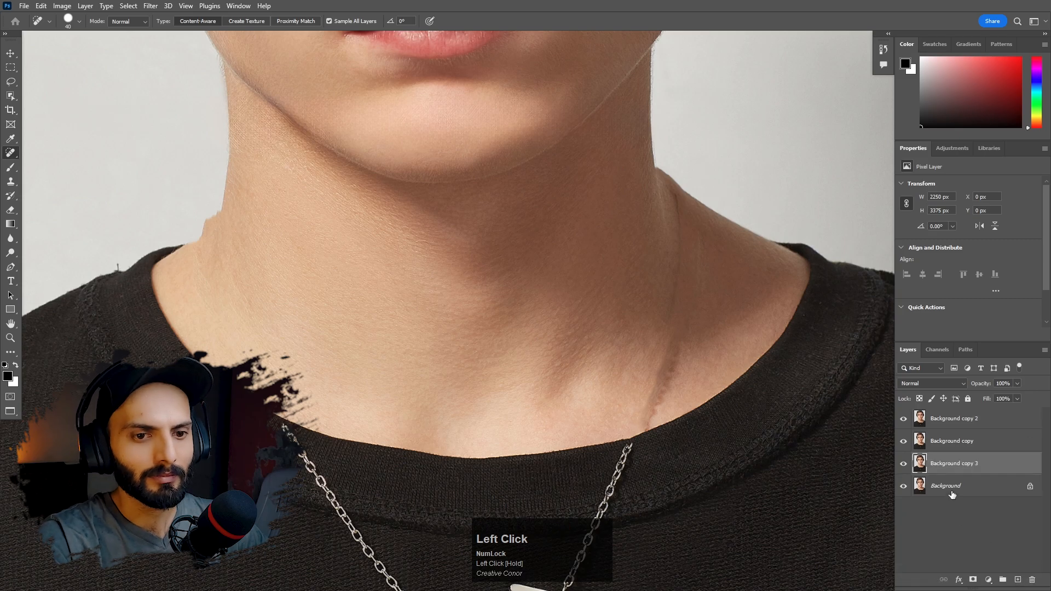
left_click_drag(960, 463, 957, 414)
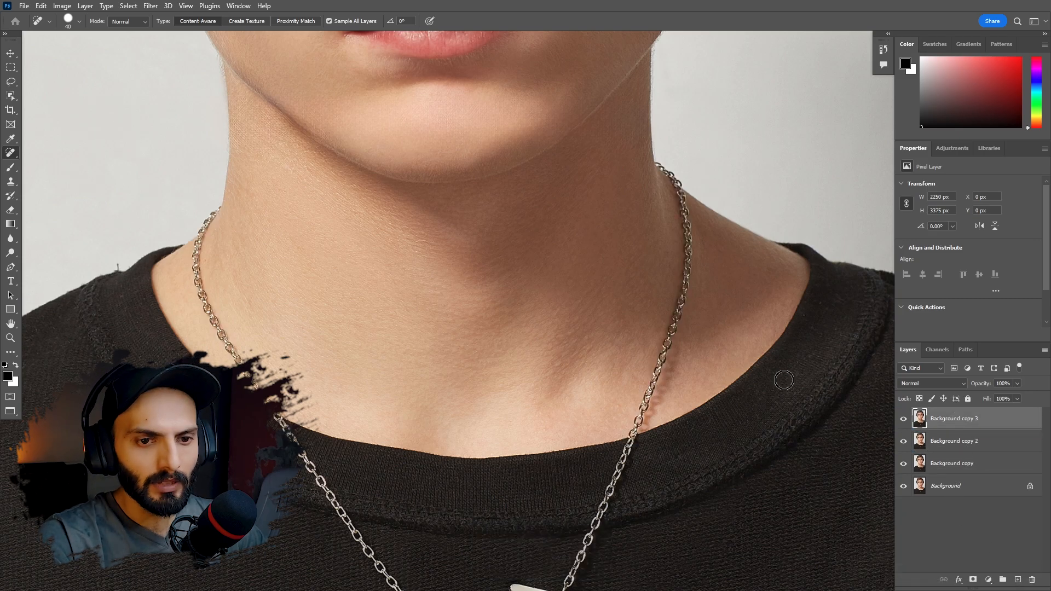
double_click(972, 464)
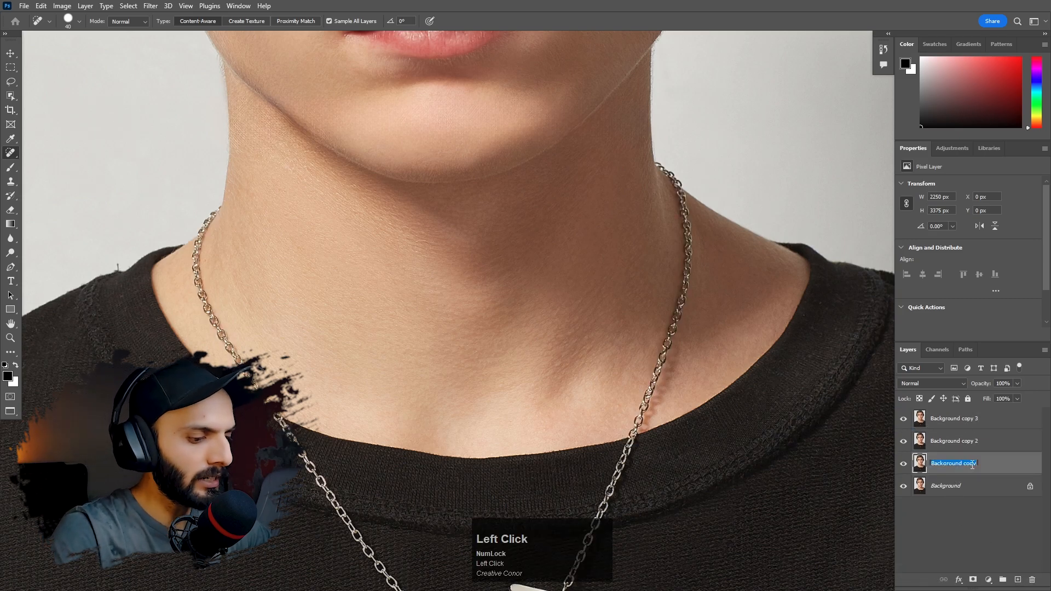
type("Headling")
key("Return")
double_click(974, 442)
type("Spot headling")
key("Return")
double_click(956, 419)
type("Remove tool")
key("Return")
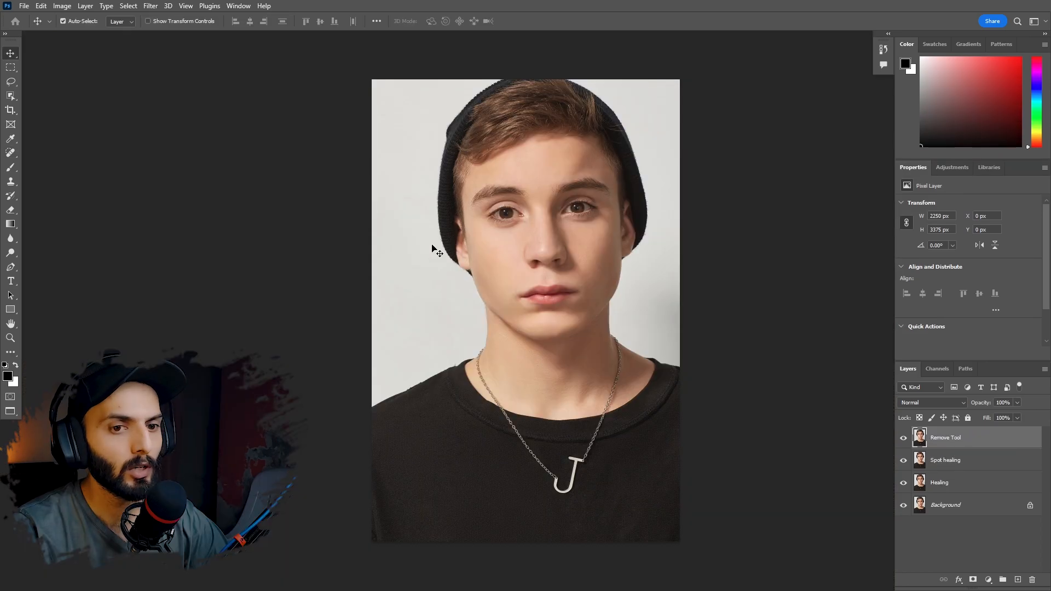
- On the Remove Tool layer, brush the chain off both sides of the neck with the Remove Tool at size 50
left_click(10, 152)
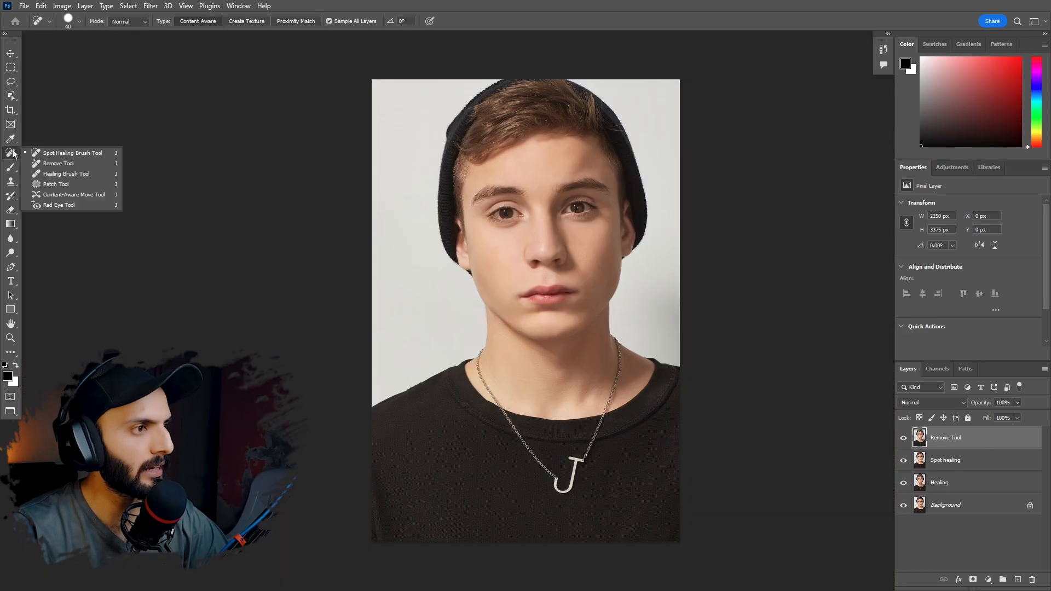
left_click(58, 163)
scroll(509, 361, "up", 5)
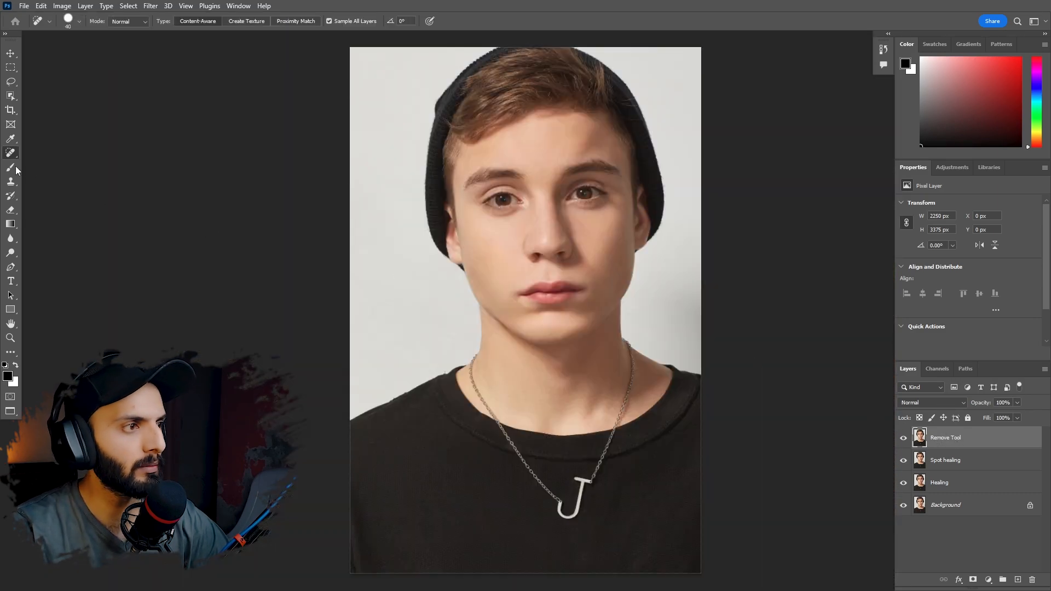
right_click(12, 155)
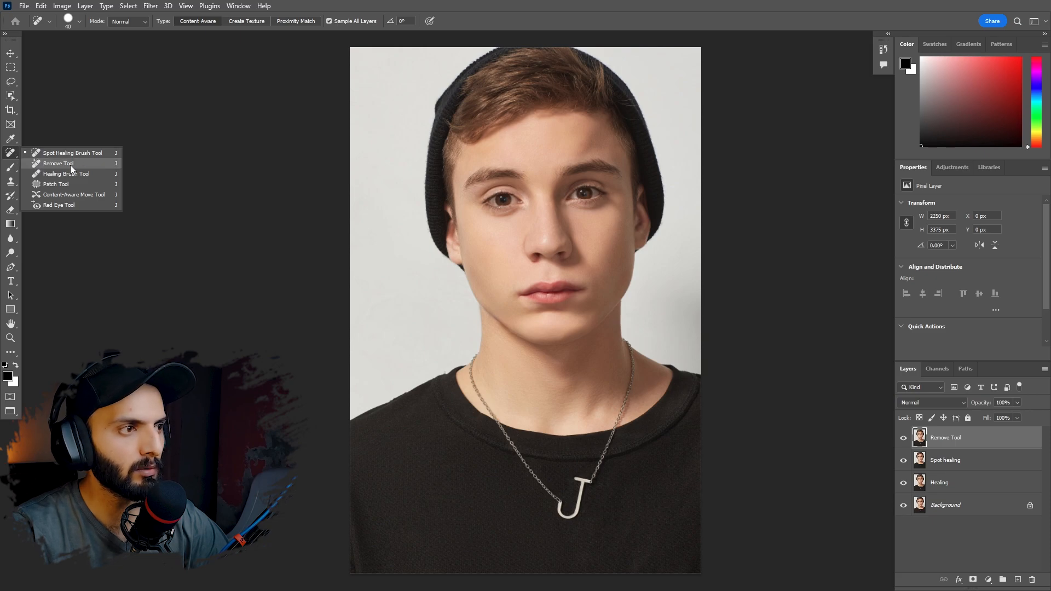
left_click(58, 164)
left_click_drag(475, 364, 529, 374)
left_click_drag(483, 359, 402, 231)
key("bracketleft")
key("bracketleft")
key("bracketleft")
mouse_move(387, 189)
left_mouse_down()
mouse_move(422, 341)
mouse_move(553, 523)
left_mouse_up()
mouse_move(518, 165)
left_mouse_down()
mouse_move(535, 182)
mouse_move(470, 494)
left_mouse_up()
left_click_drag(528, 334, 511, 383)
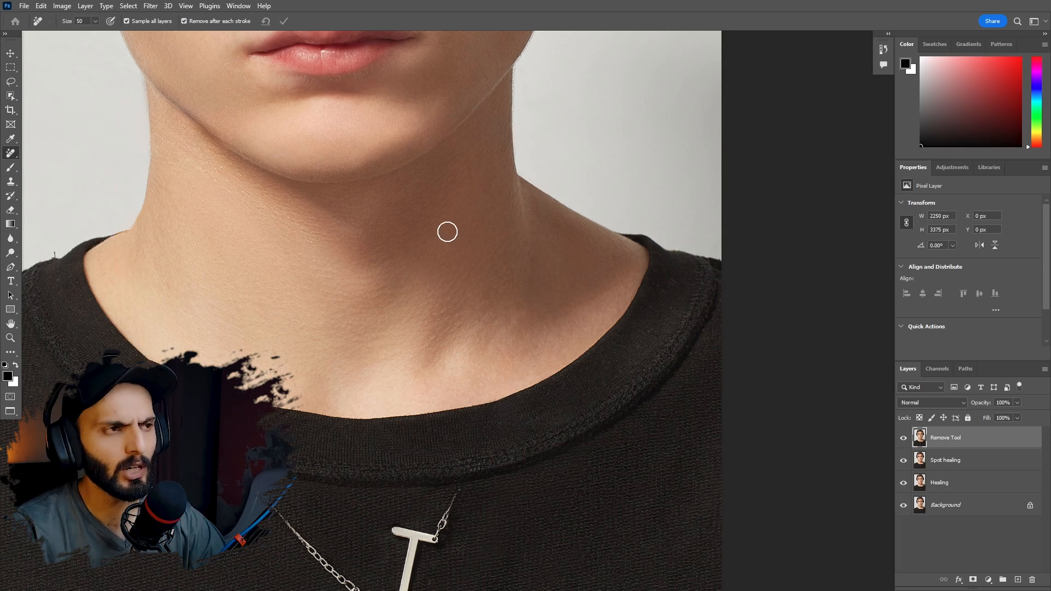
- Set the Remove Tool's brush size to 80
left_click(95, 21)
mouse_move(101, 31)
left_mouse_down()
mouse_move(124, 35)
mouse_move(110, 38)
left_mouse_up()
left_click(53, 22)
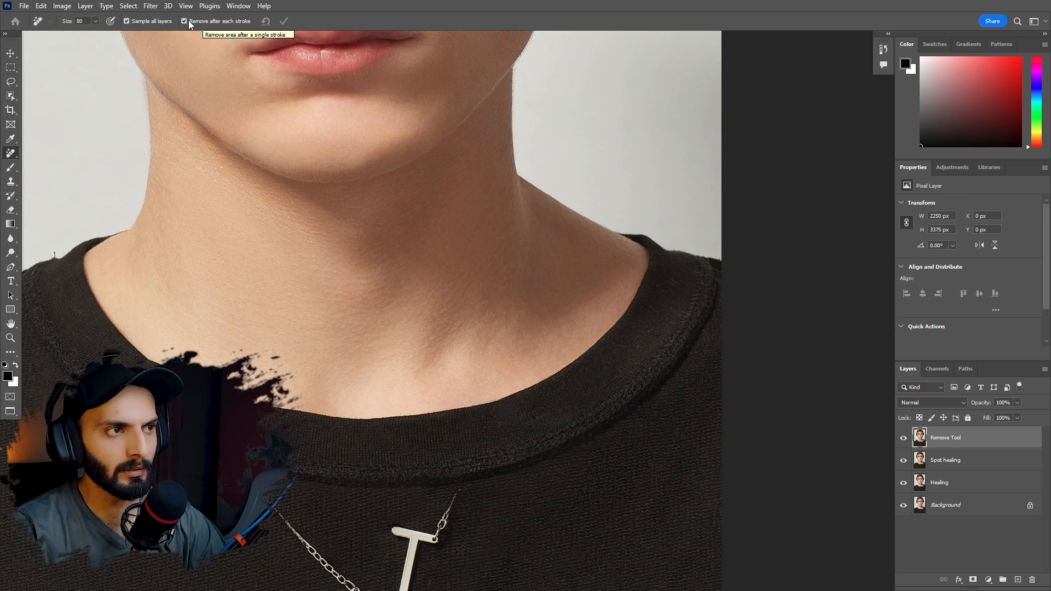
- Delete the three retouching layers and brush the chain off the left side of the neck on the Background layer
left_click(946, 484, "shift")
left_click_drag(951, 493, 973, 501)
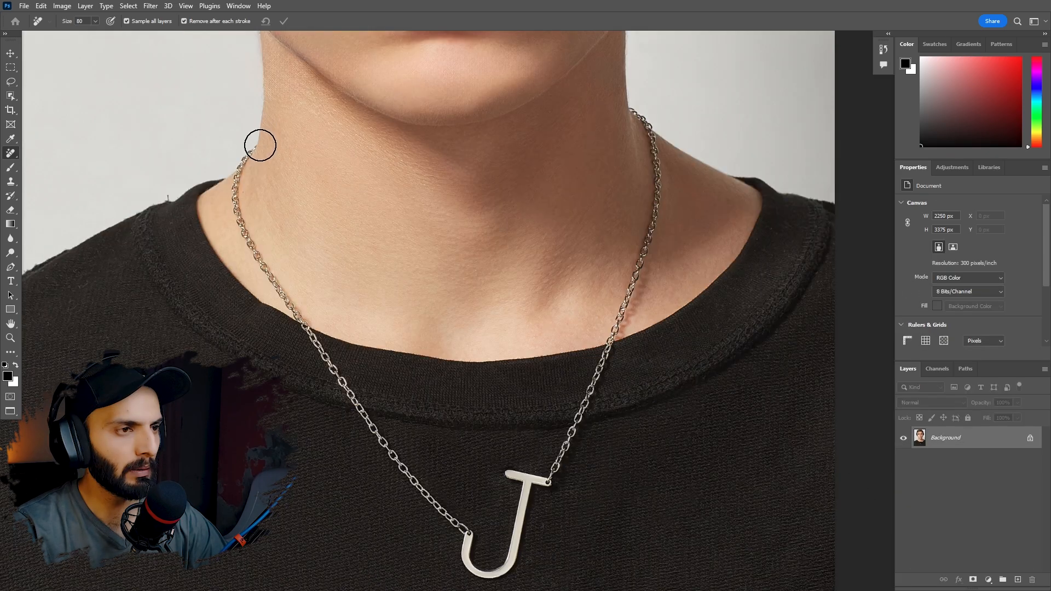
mouse_move(258, 145)
left_mouse_down()
mouse_move(239, 208)
mouse_move(289, 299)
left_mouse_up()
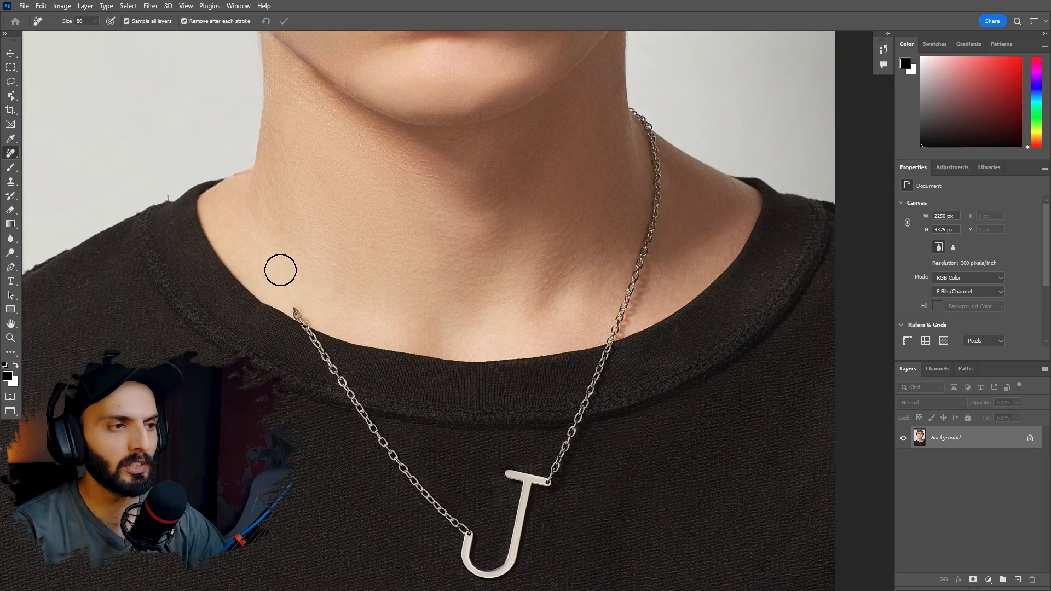
- Turn off Remove after each stroke, mark the upper chain on the right, the collar section and the J pendant, and apply the removal together
left_click(184, 21)
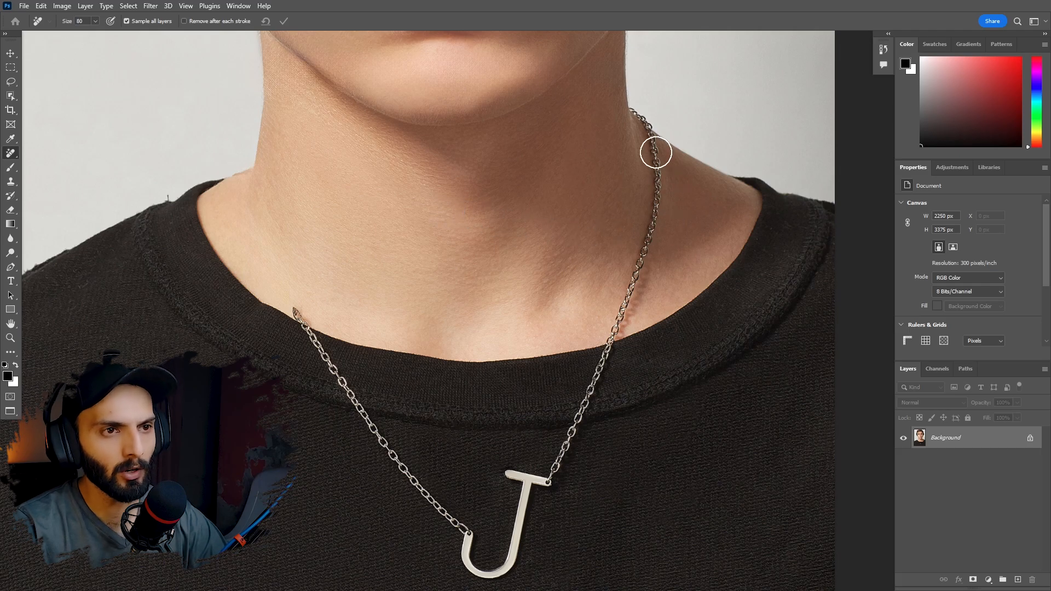
mouse_move(642, 108)
left_mouse_down()
mouse_move(659, 184)
mouse_move(628, 283)
left_mouse_up()
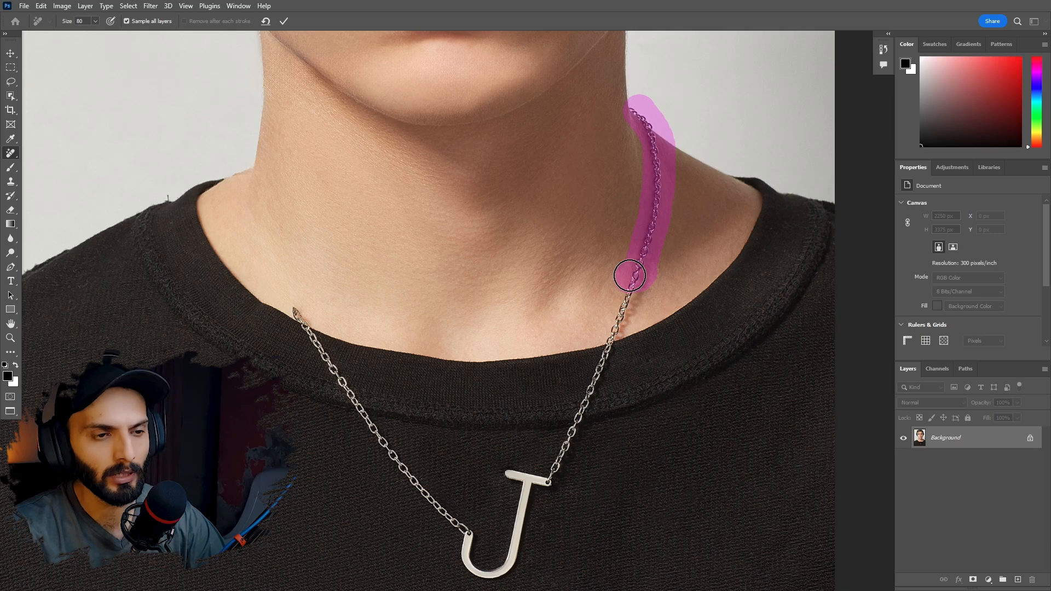
left_click_drag(298, 311, 349, 389)
mouse_move(555, 484)
left_mouse_down()
mouse_move(511, 480)
mouse_move(540, 489)
mouse_move(512, 529)
mouse_move(505, 579)
mouse_move(460, 571)
mouse_move(464, 538)
mouse_move(466, 551)
mouse_move(510, 560)
mouse_move(518, 507)
mouse_move(564, 492)
mouse_move(537, 486)
left_mouse_up()
left_click(284, 22)
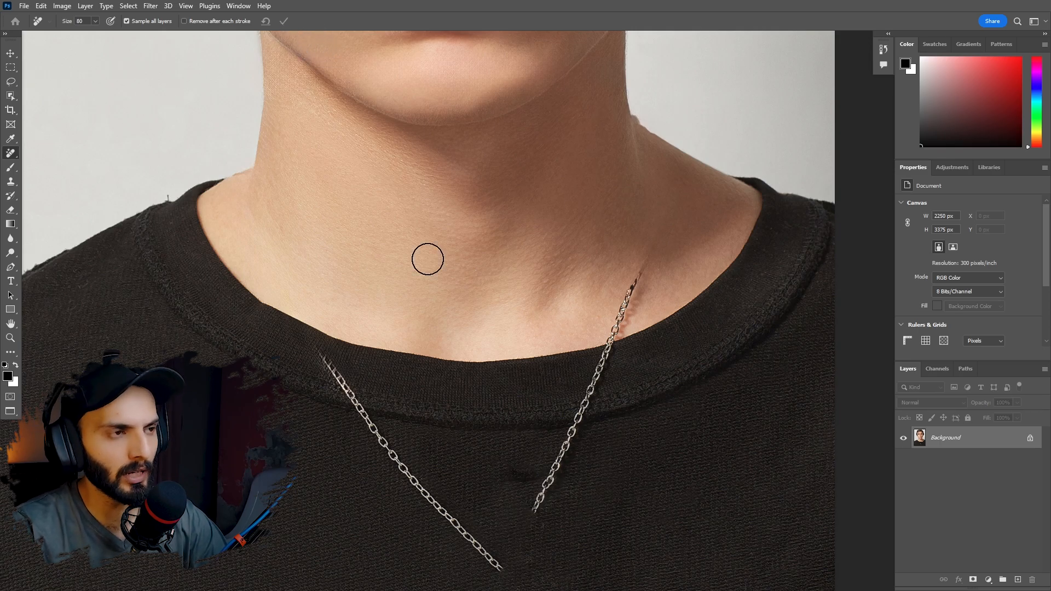
- Open the group of healing tools
left_click(373, 195)
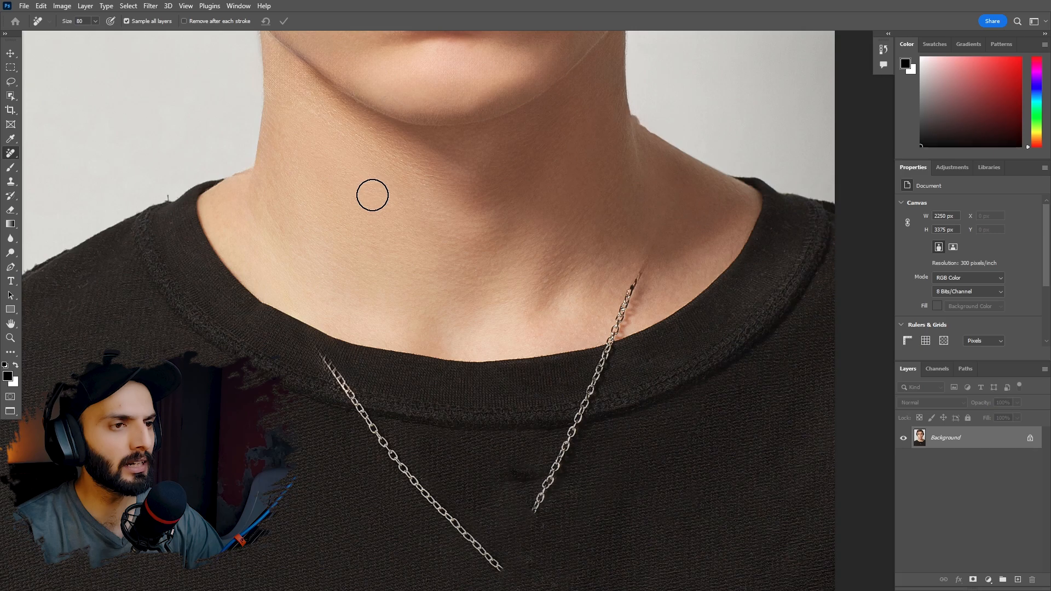
left_click(10, 153)
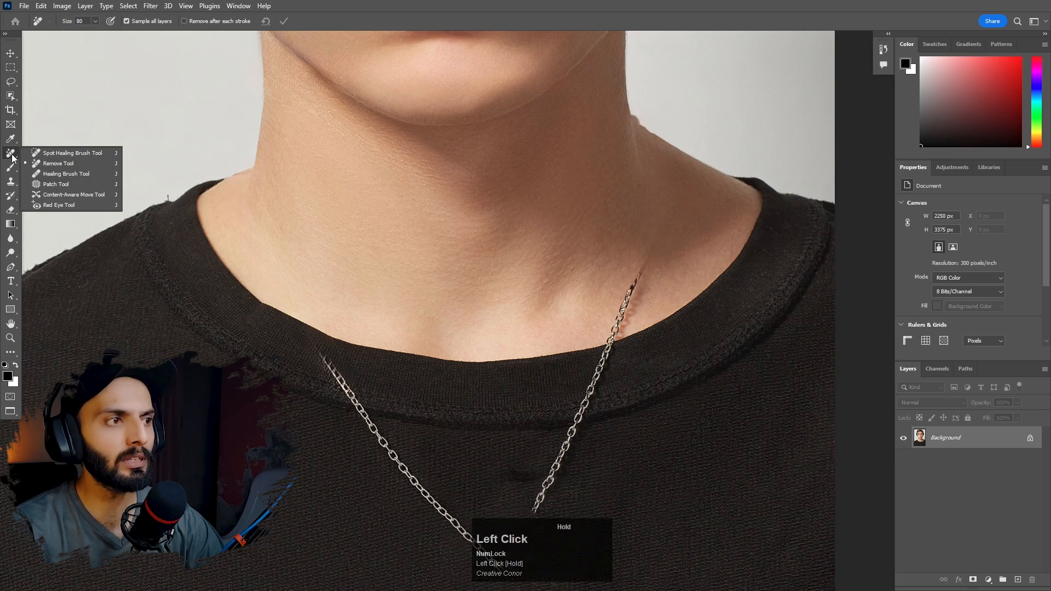